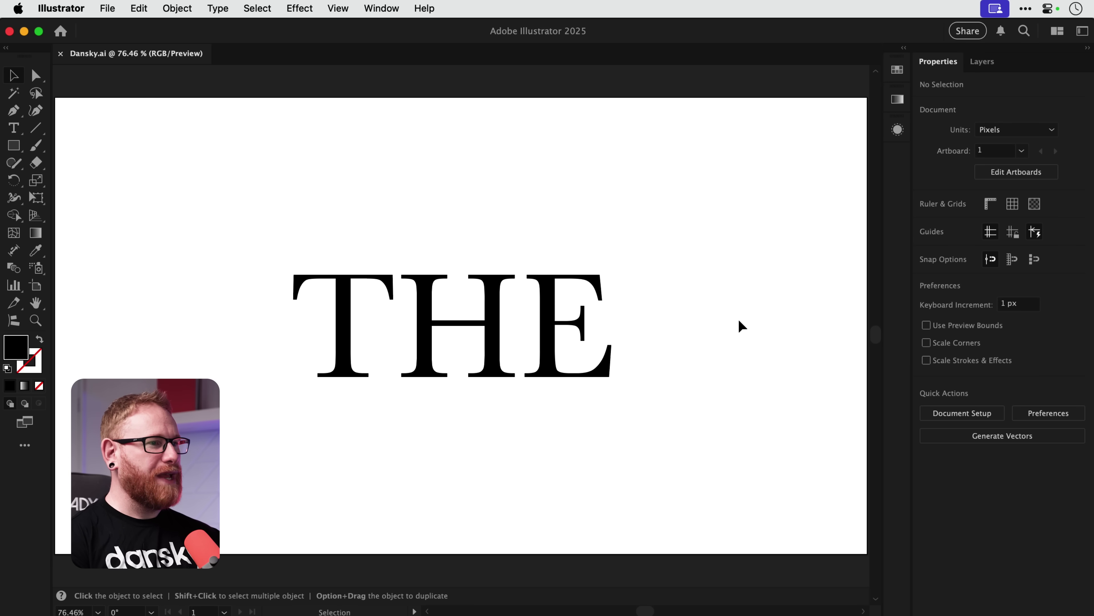
# Convert the text "THE" to editable outlines.
pyautogui.click(501, 322)
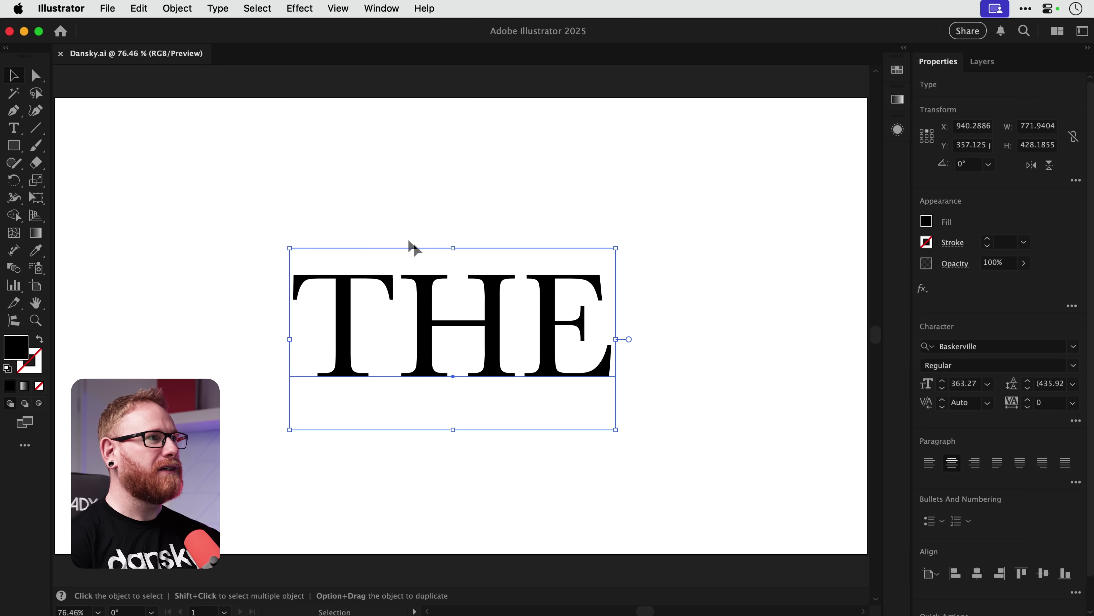
pyautogui.click(217, 8)
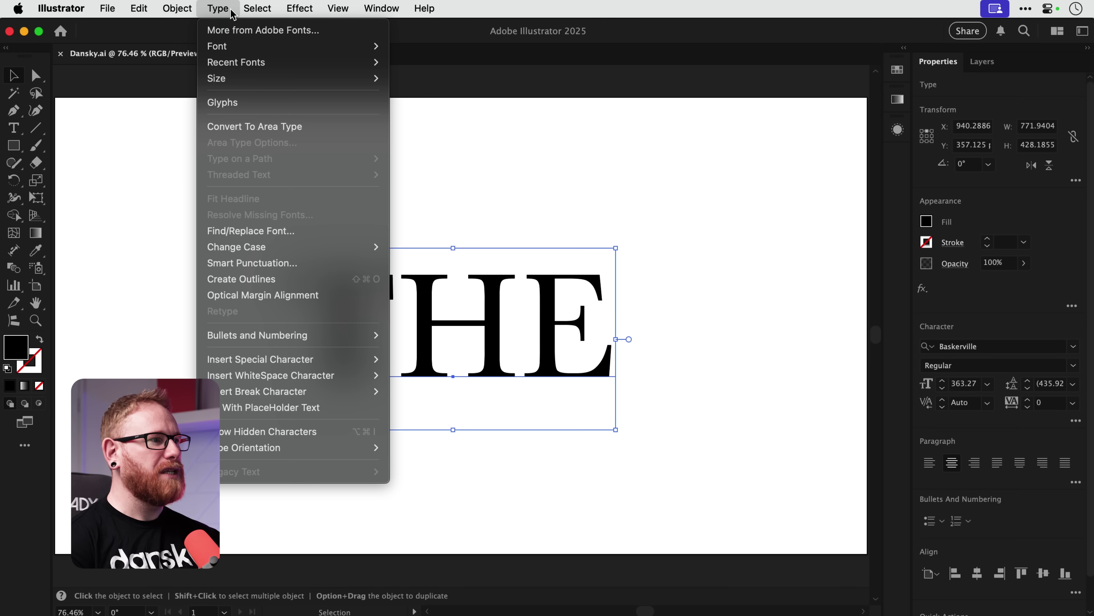
pyautogui.click(288, 281)
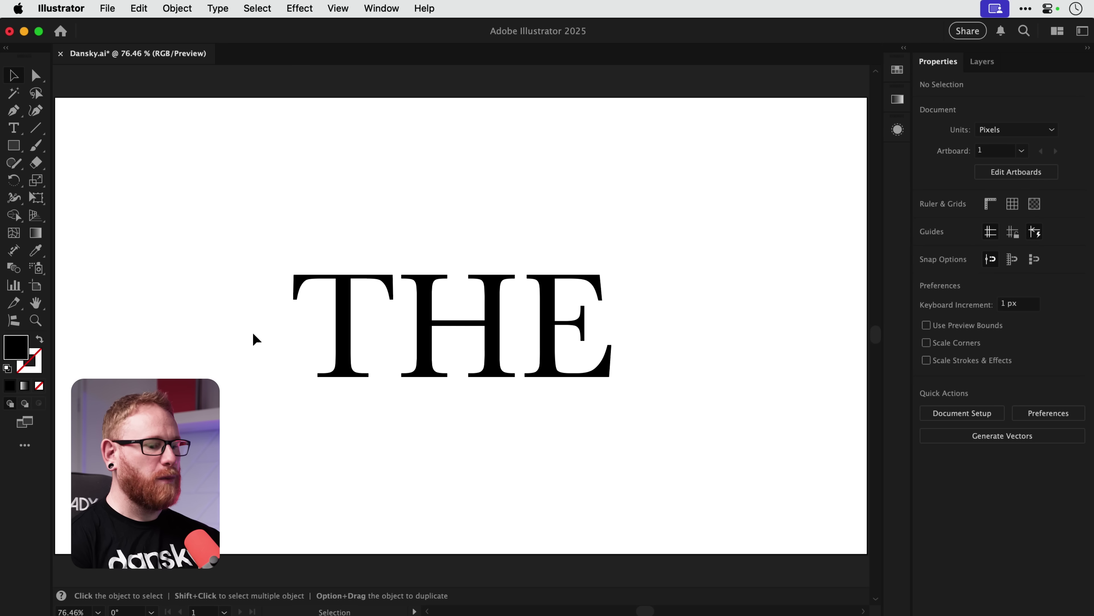
# Remove the crossbar of the outlined T and extend its stem upward above the other letters by editing its anchor points.
pyautogui.press('a')
pyautogui.press('super+equal')
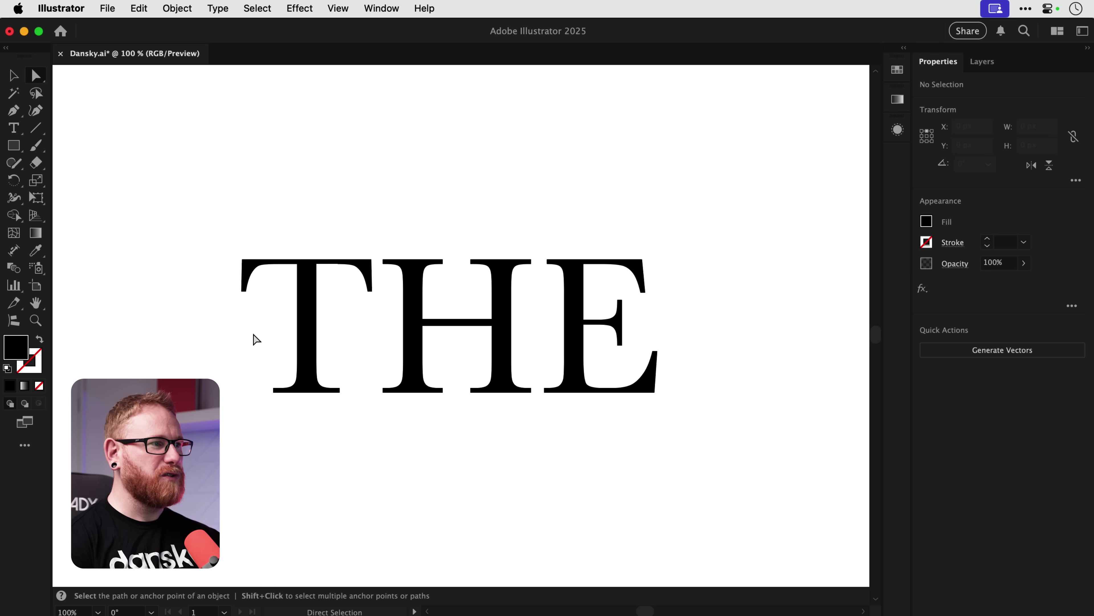
pyautogui.moveTo(261, 252); pyautogui.dragTo(364, 240)
pyautogui.click(187, 232)
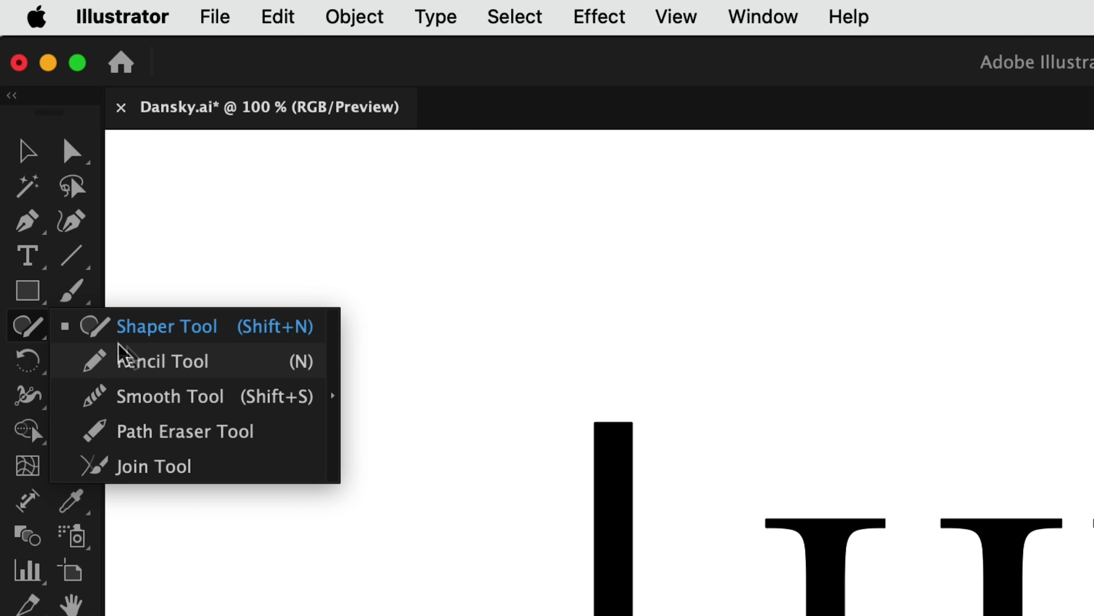
# Draw a trial freehand stroke above the letters with the Pencil tool and delete it.
pyautogui.click(177, 364)
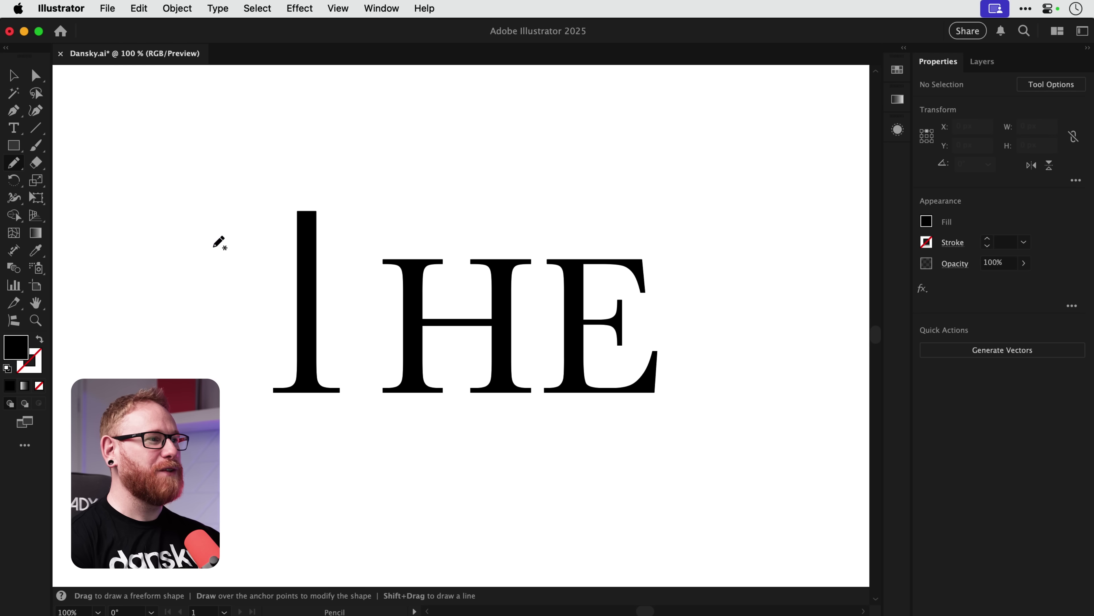
pyautogui.moveTo(426, 491); pyautogui.dragTo(782, 423)
pyautogui.moveTo(392, 211)
pyautogui.mouseDown()
pyautogui.moveTo(619, 410)
pyautogui.moveTo(351, 323)
pyautogui.moveTo(280, 192)
pyautogui.moveTo(236, 354)
pyautogui.moveTo(184, 215)
pyautogui.moveTo(135, 244)
pyautogui.mouseUp()
pyautogui.press('BackSpace')
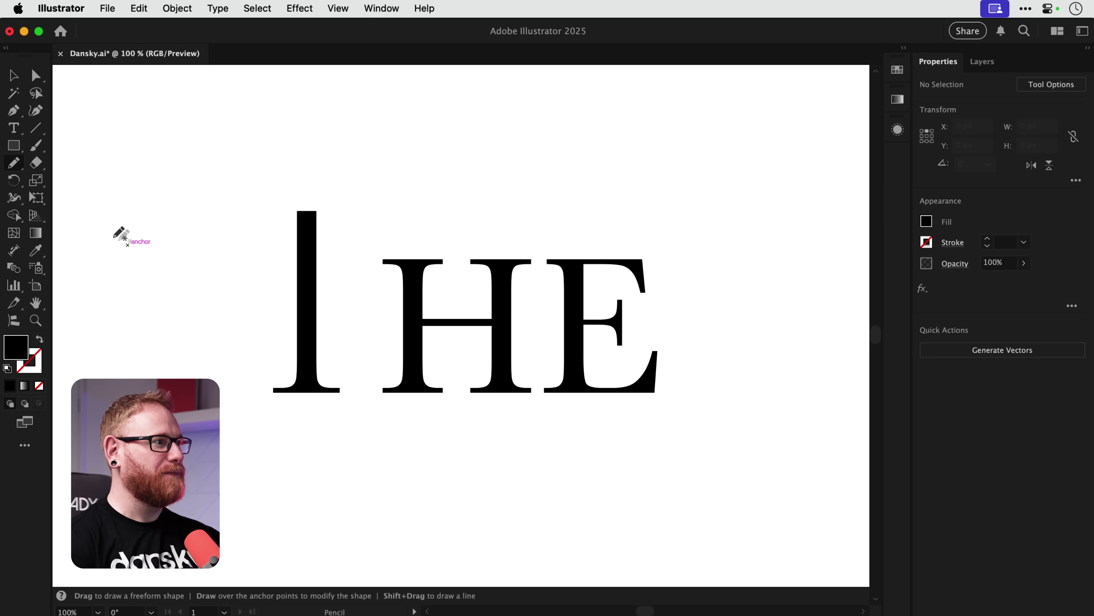
# Adjust the Pencil tool's fidelity near Smooth and redraw the curl at the right end of the swash above the letters.
pyautogui.doubleClick(15, 166)
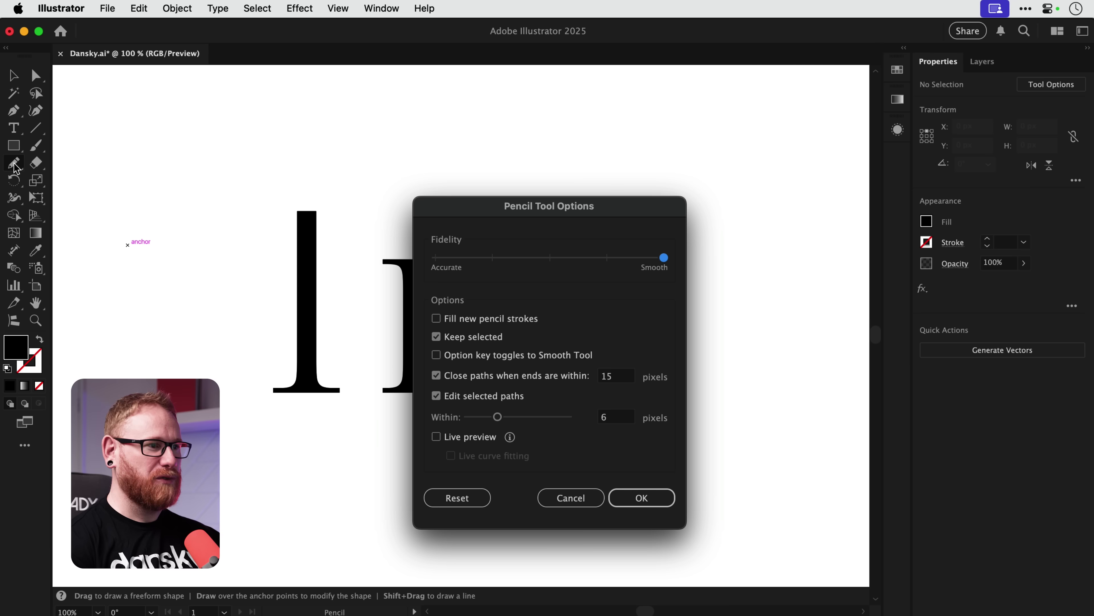
pyautogui.moveTo(664, 257)
pyautogui.mouseDown()
pyautogui.moveTo(493, 258)
pyautogui.moveTo(660, 257)
pyautogui.mouseUp()
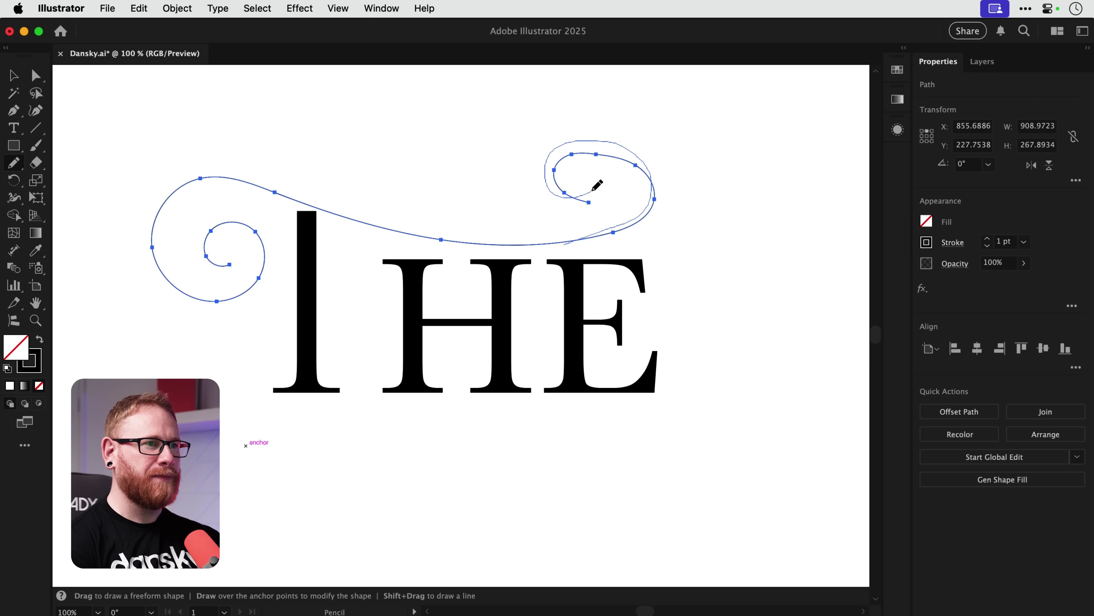
pyautogui.moveTo(592, 189); pyautogui.dragTo(592, 190)
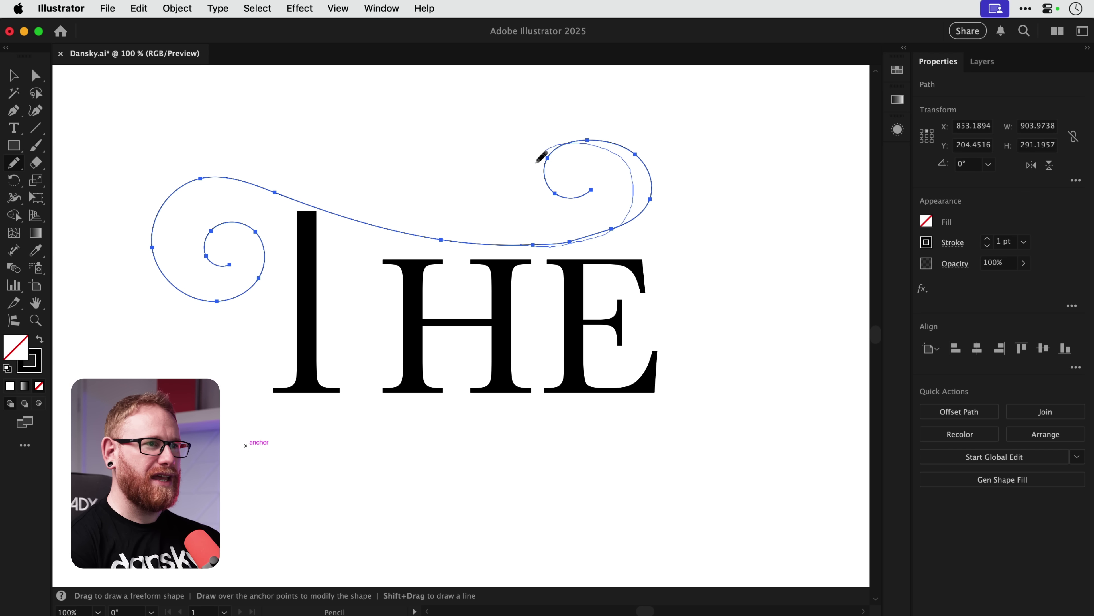
pyautogui.moveTo(587, 184); pyautogui.dragTo(586, 185)
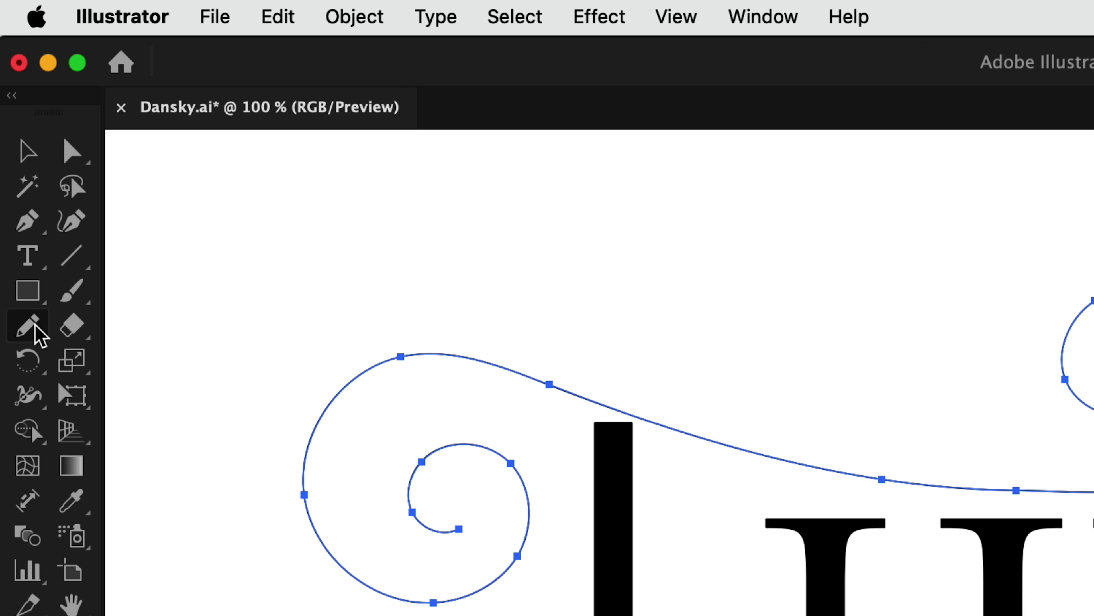
# Smooth the swash's lower curve leading into its right curl with the Smooth tool.
pyautogui.click(15, 163)
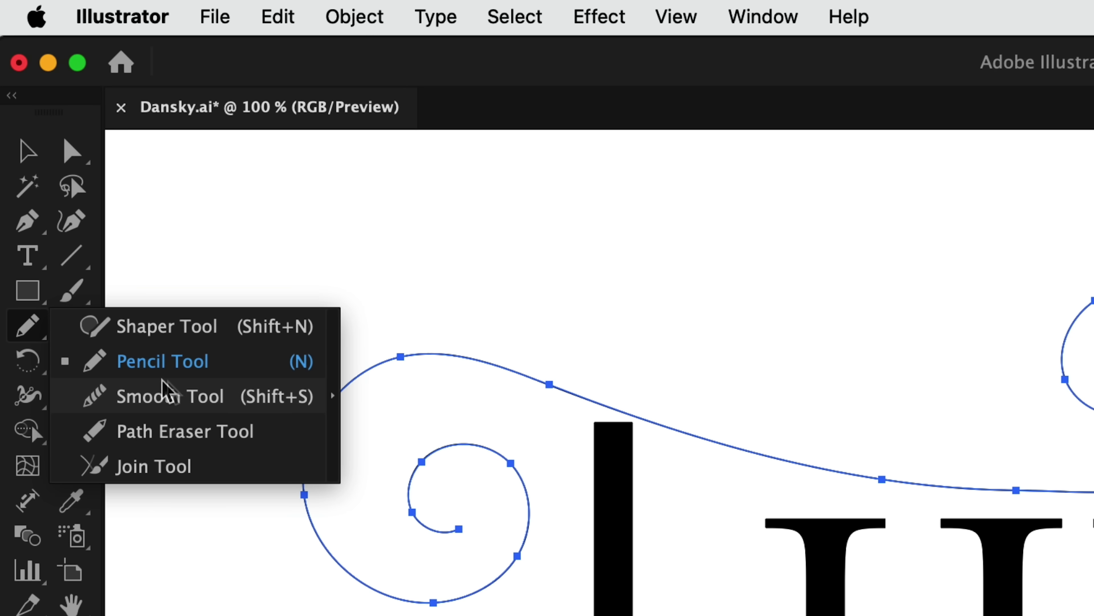
pyautogui.click(205, 393)
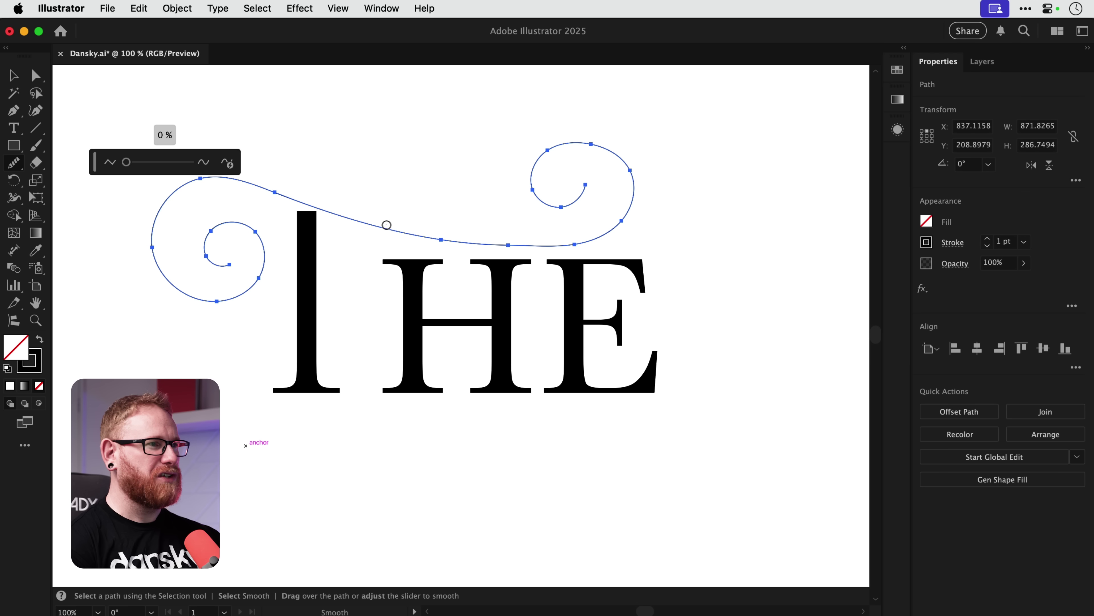
pyautogui.moveTo(572, 247); pyautogui.dragTo(571, 246)
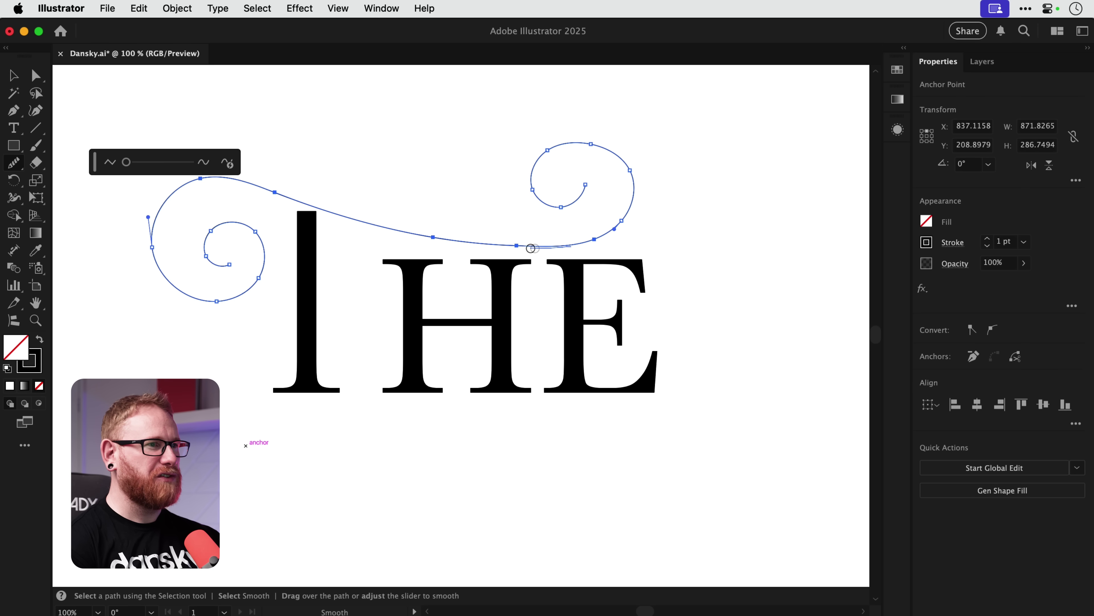
# Reselect the entire swash path and increase its smoothing amount with the Smooth tool.
pyautogui.press('v')
pyautogui.click(377, 189)
pyautogui.click(375, 225)
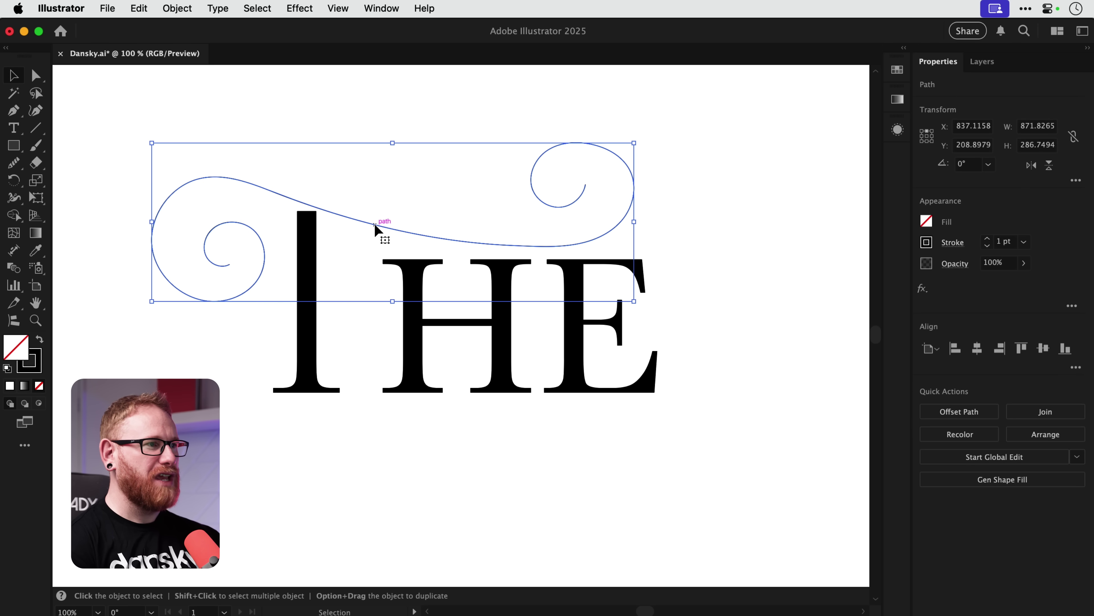
pyautogui.hotkey('shift', 'n')
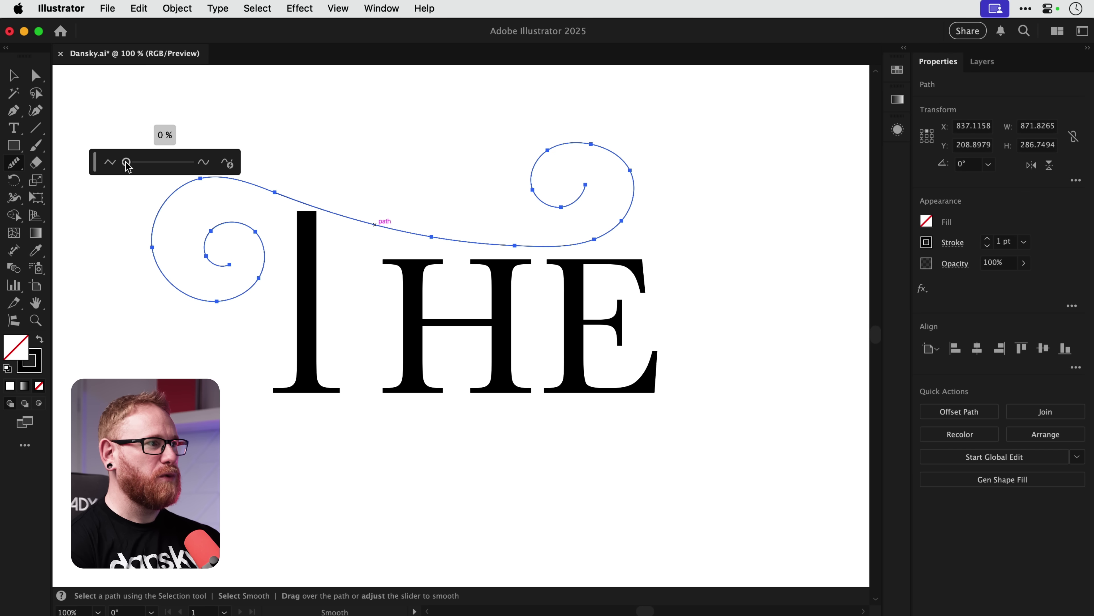
pyautogui.moveTo(126, 164); pyautogui.dragTo(192, 164)
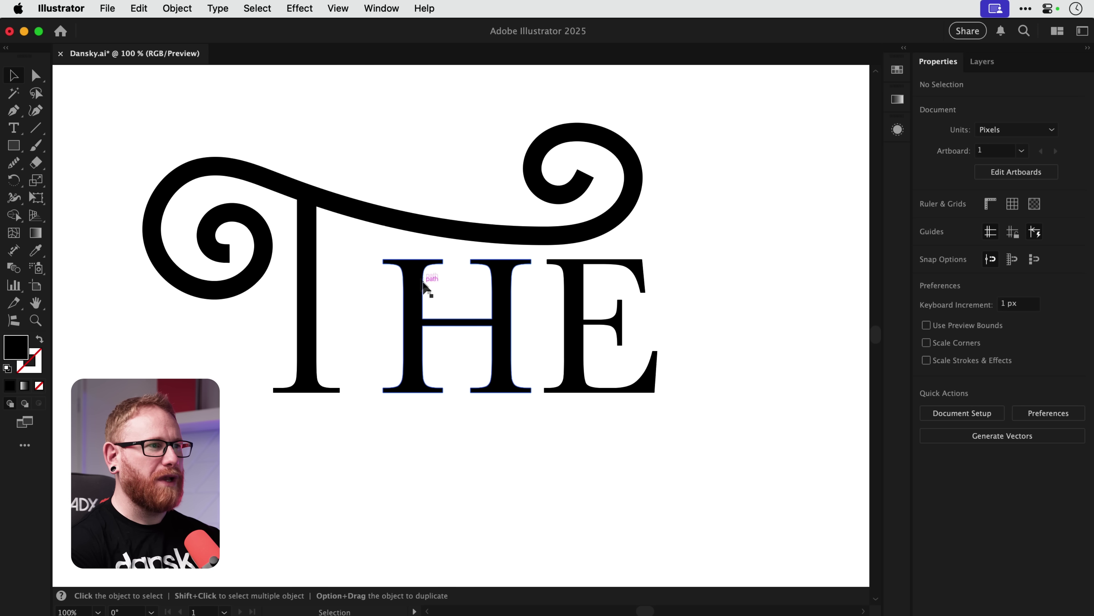
# Give the swash's stroke round caps.
pyautogui.click(378, 221)
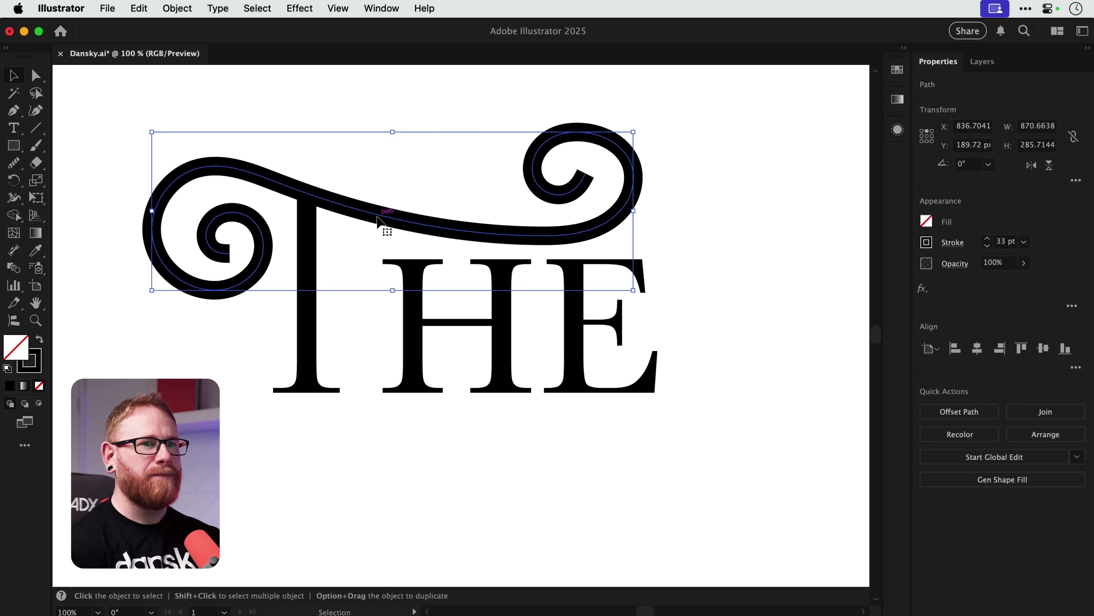
pyautogui.click(954, 244)
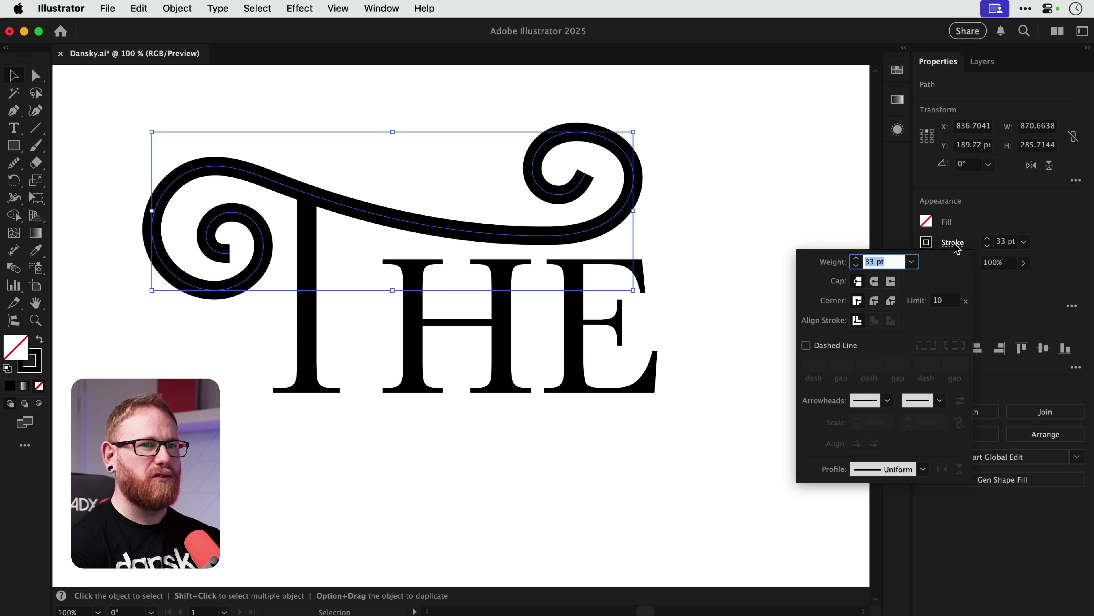
pyautogui.click(875, 282)
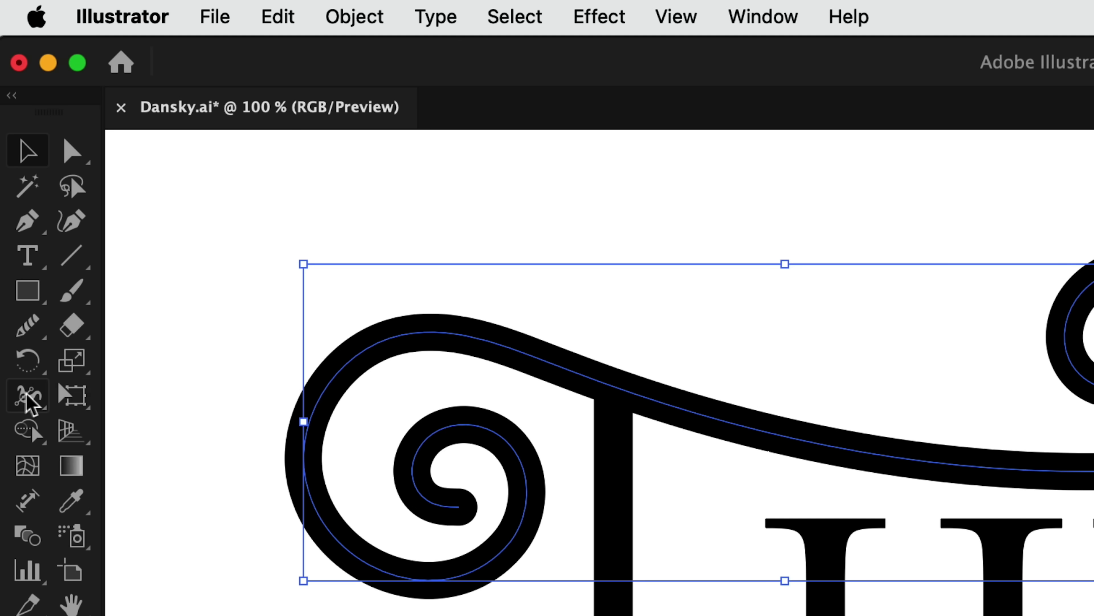
# Try narrowing the stroke to about 10.64 px at the base of the swash's left curl with the Width tool, and undo it.
pyautogui.click(27, 396)
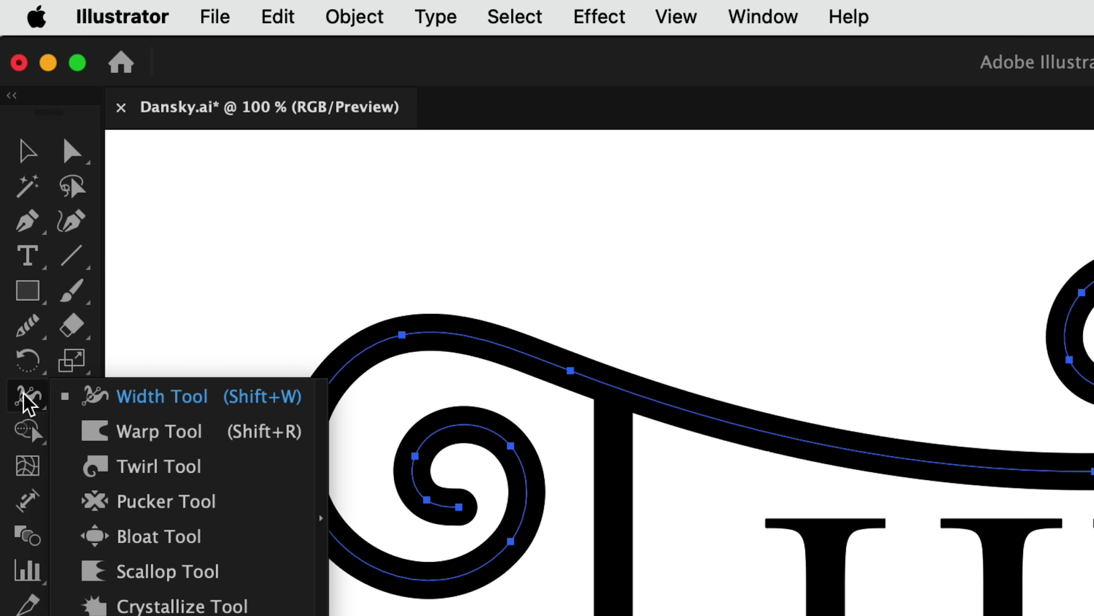
pyautogui.click(146, 390)
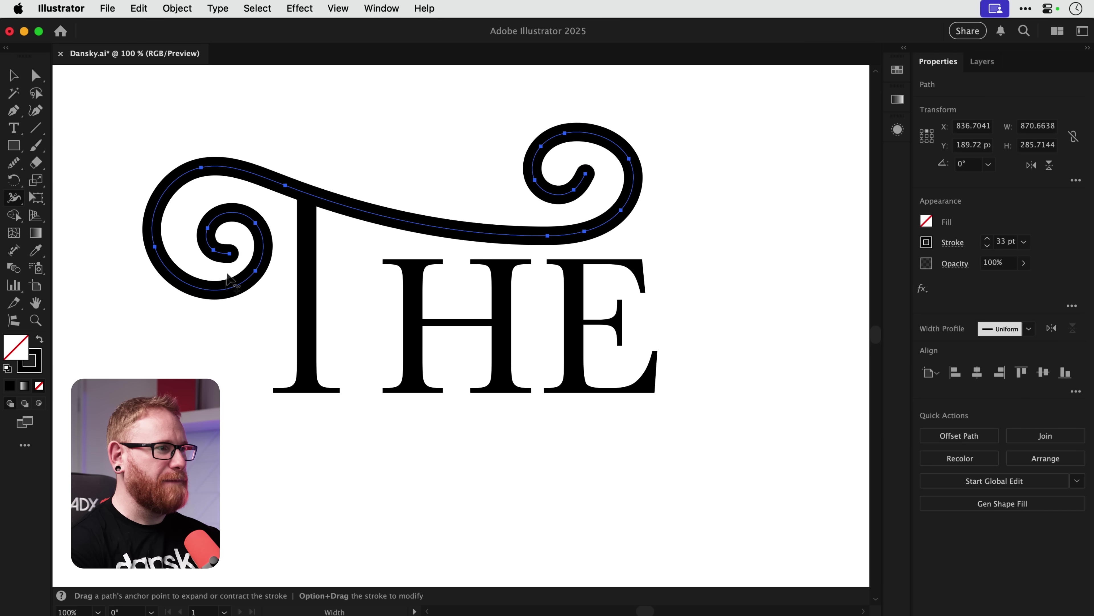
pyautogui.moveTo(221, 295); pyautogui.dragTo(223, 293)
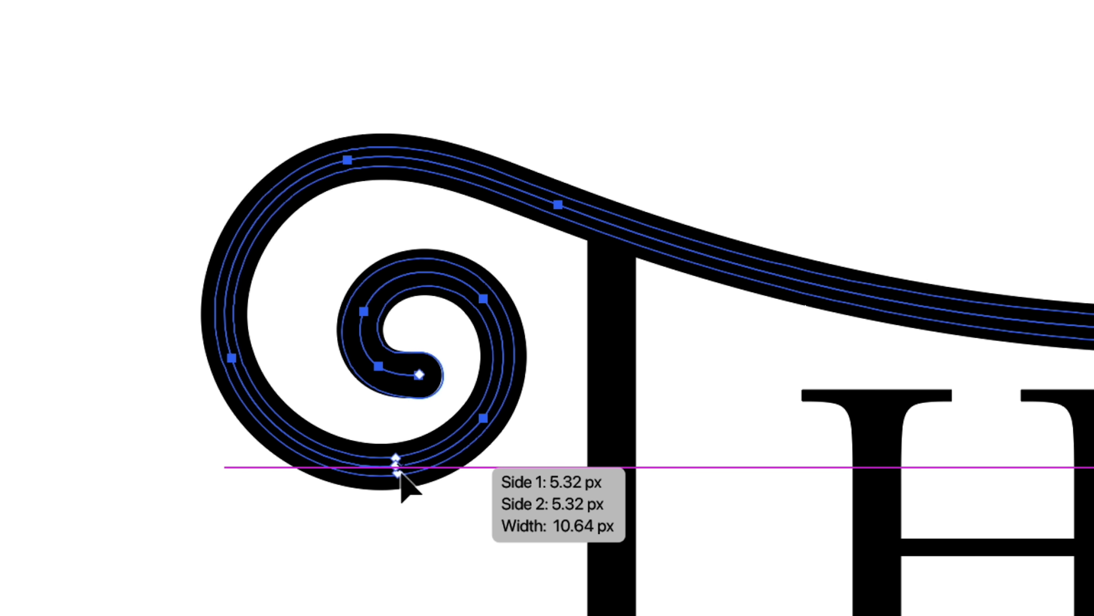
pyautogui.moveTo(401, 473); pyautogui.dragTo(401, 473)
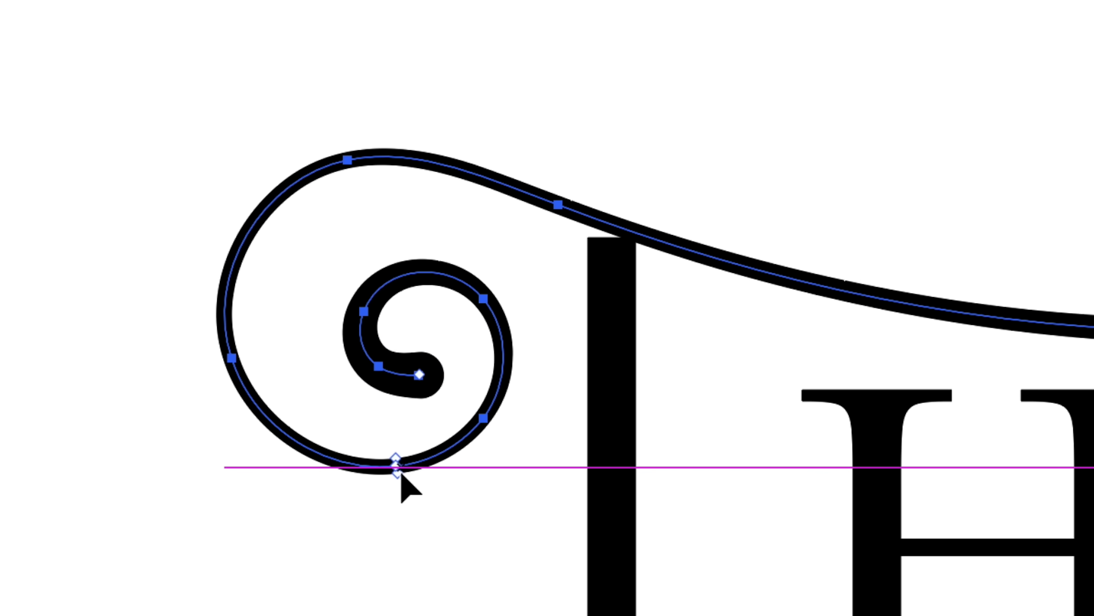
pyautogui.hotkey('ctrl', 'z')
pyautogui.hotkey('ctrl', 'z')
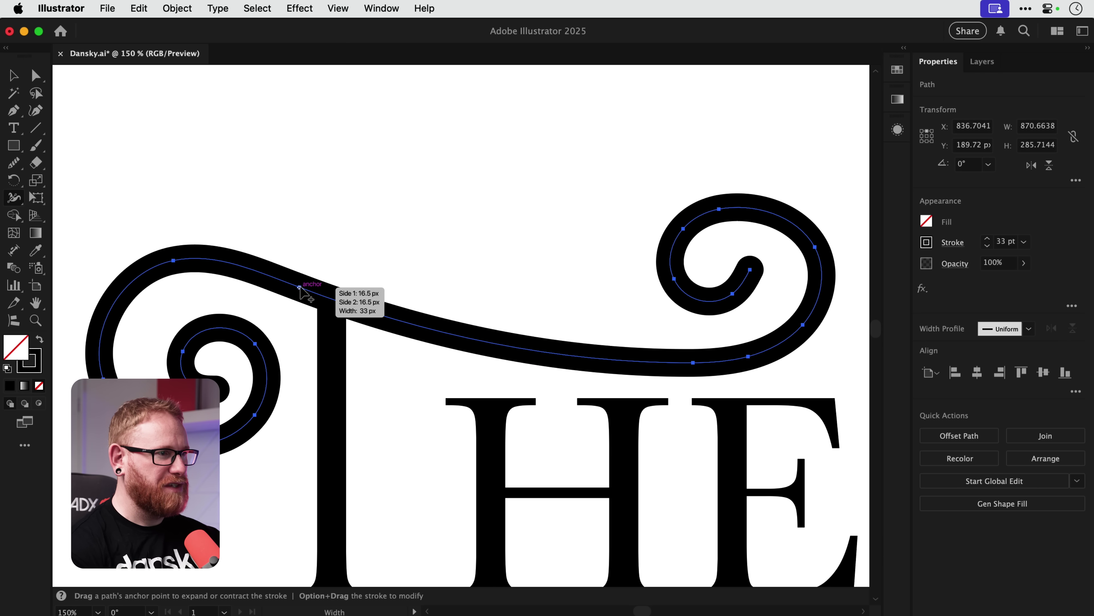
# Add a width point on the swash beside the T's stem and thin the stroke near the left curl's inner end with the Width tool.
pyautogui.moveTo(301, 288); pyautogui.dragTo(308, 275)
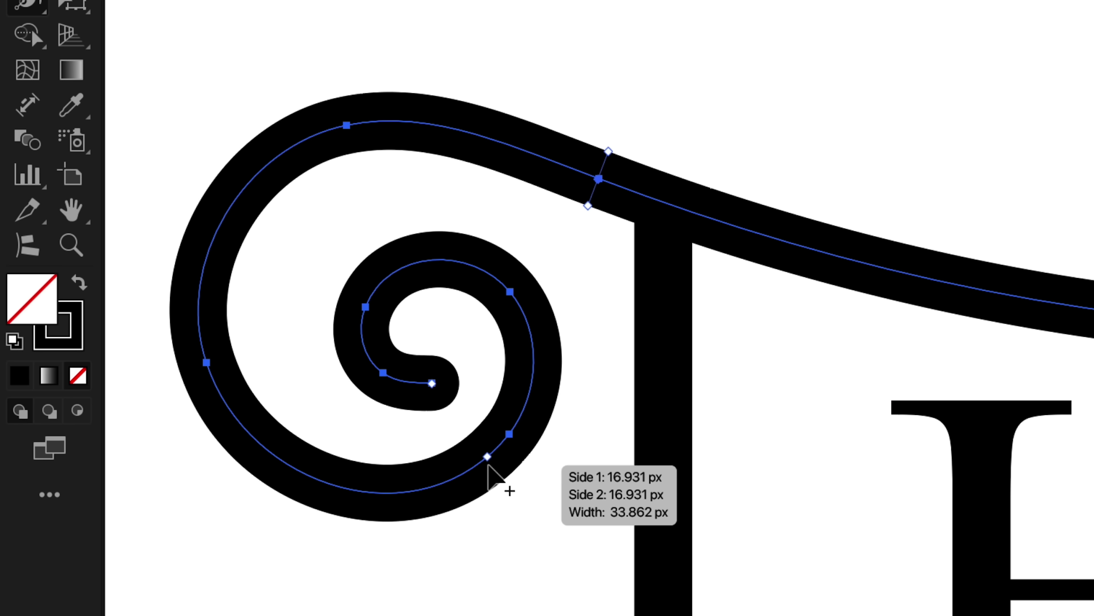
pyautogui.moveTo(487, 456); pyautogui.dragTo(501, 471)
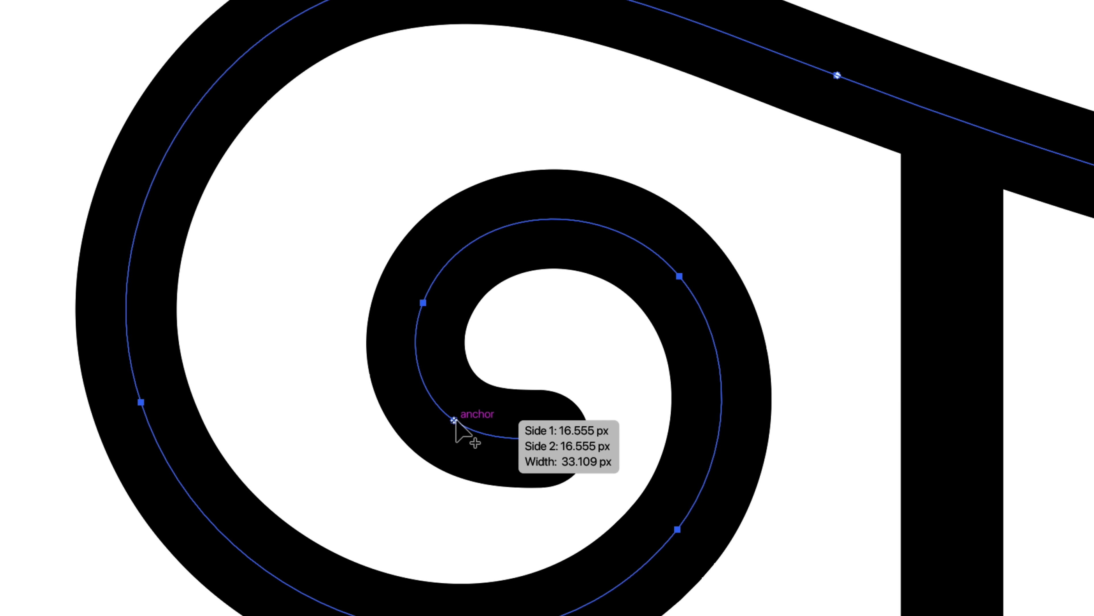
pyautogui.moveTo(196, 383); pyautogui.dragTo(197, 381)
pyautogui.moveTo(467, 406)
pyautogui.mouseDown()
pyautogui.moveTo(479, 387)
pyautogui.moveTo(467, 410)
pyautogui.mouseUp()
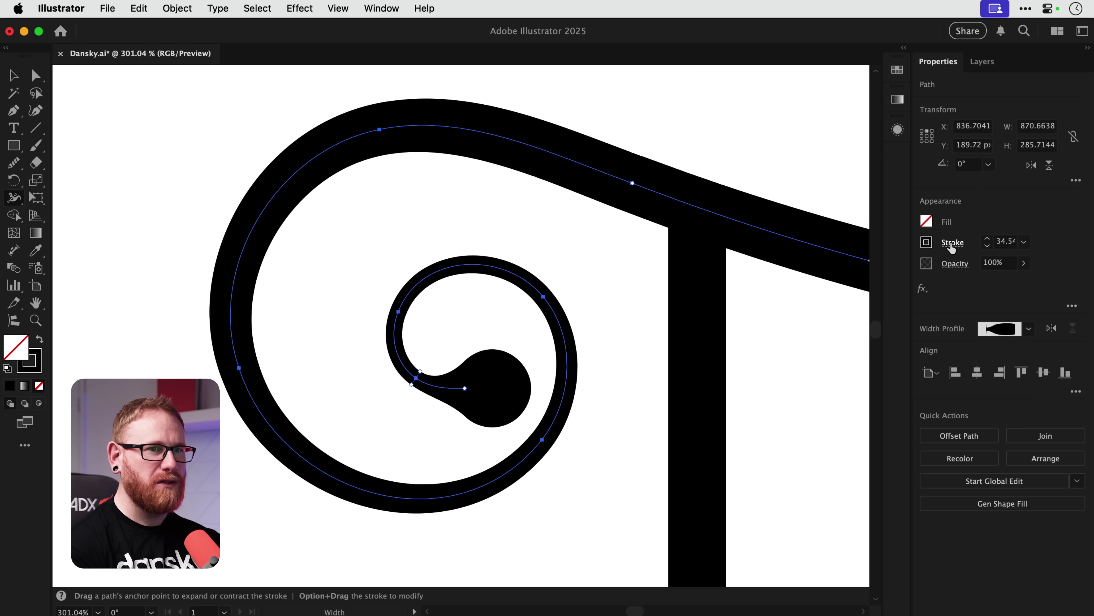
# Switch the swash's stroke to butt caps and back to round caps.
pyautogui.click(951, 245)
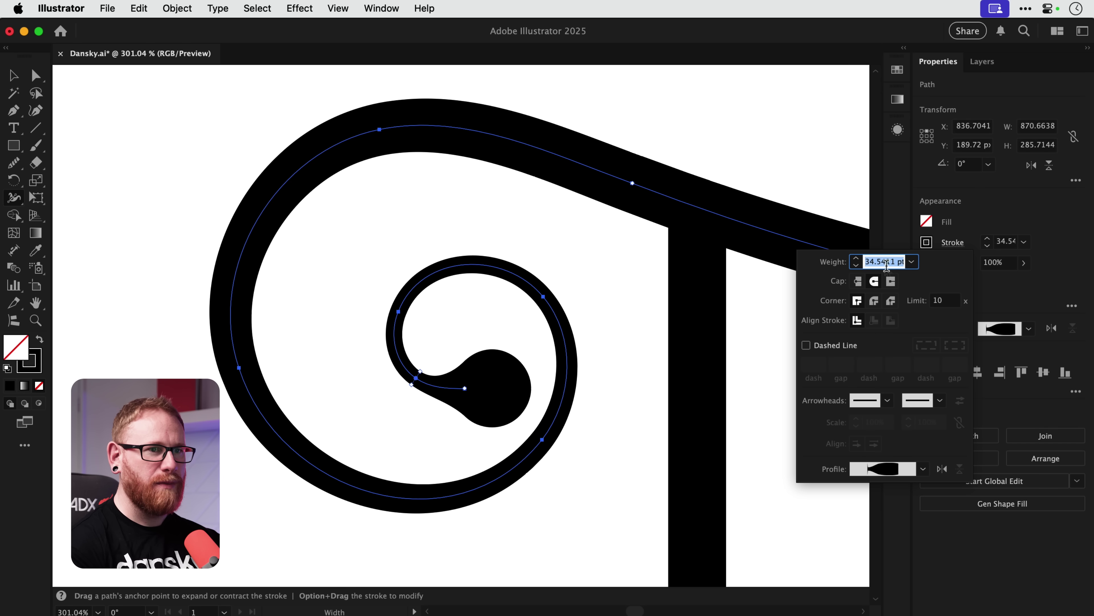
pyautogui.click(858, 281)
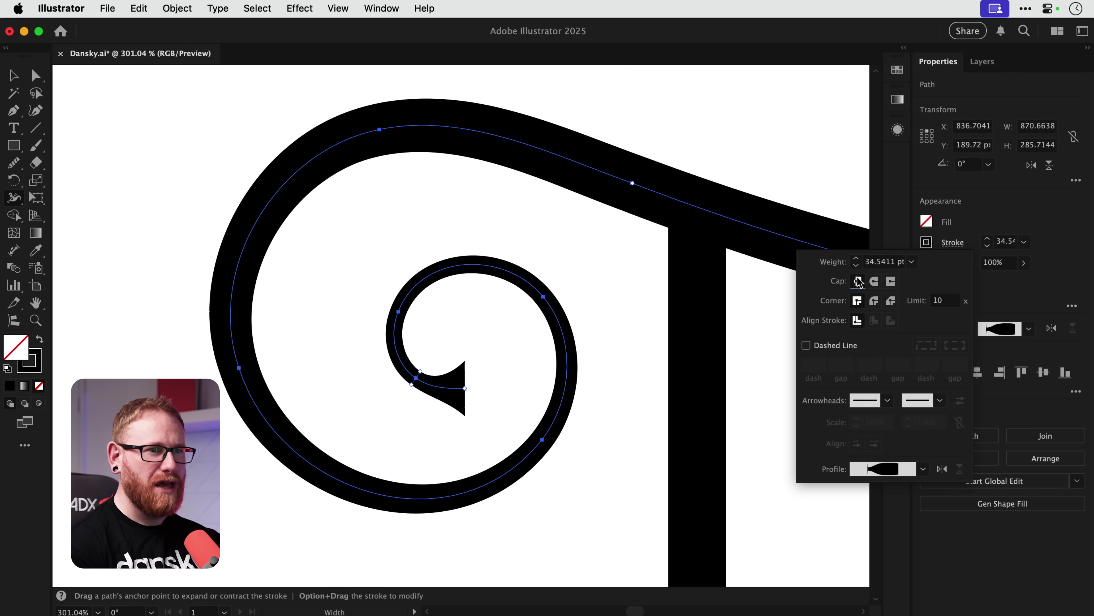
pyautogui.click(874, 281)
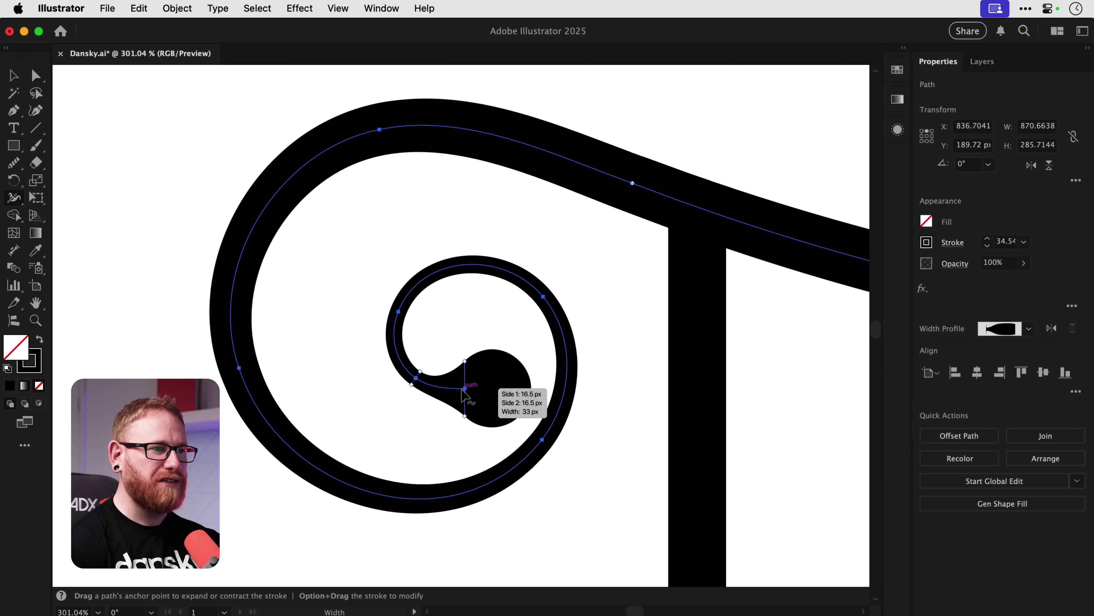
# Reduce the stroke width at the left curl's inner endpoint to about 30 px with the Width tool, shrinking the ball terminal.
pyautogui.moveTo(464, 395); pyautogui.dragTo(468, 364)
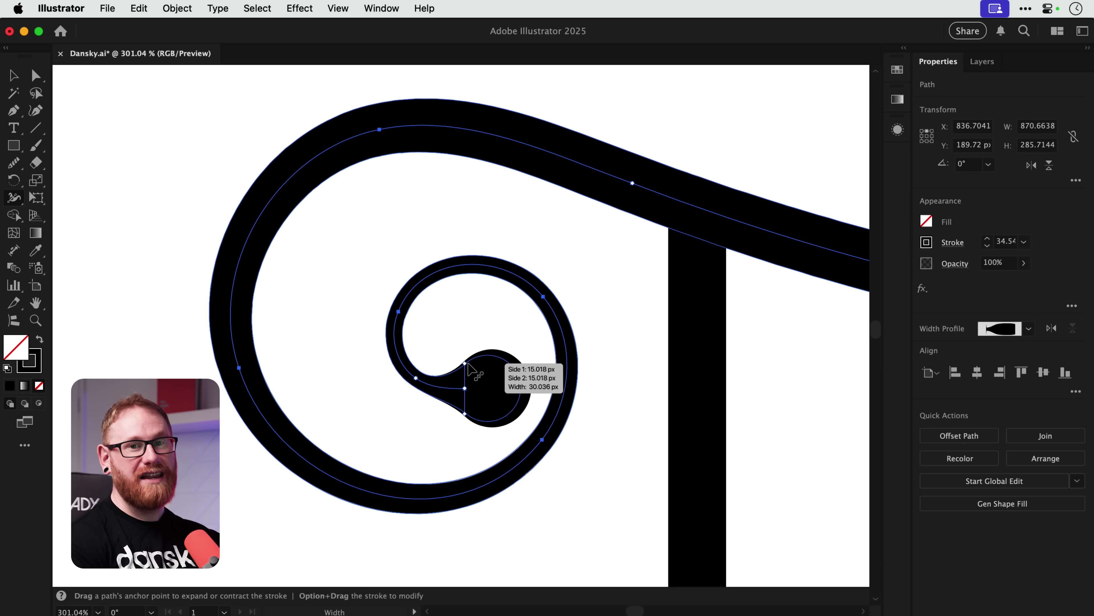
pyautogui.moveTo(468, 366); pyautogui.dragTo(468, 366)
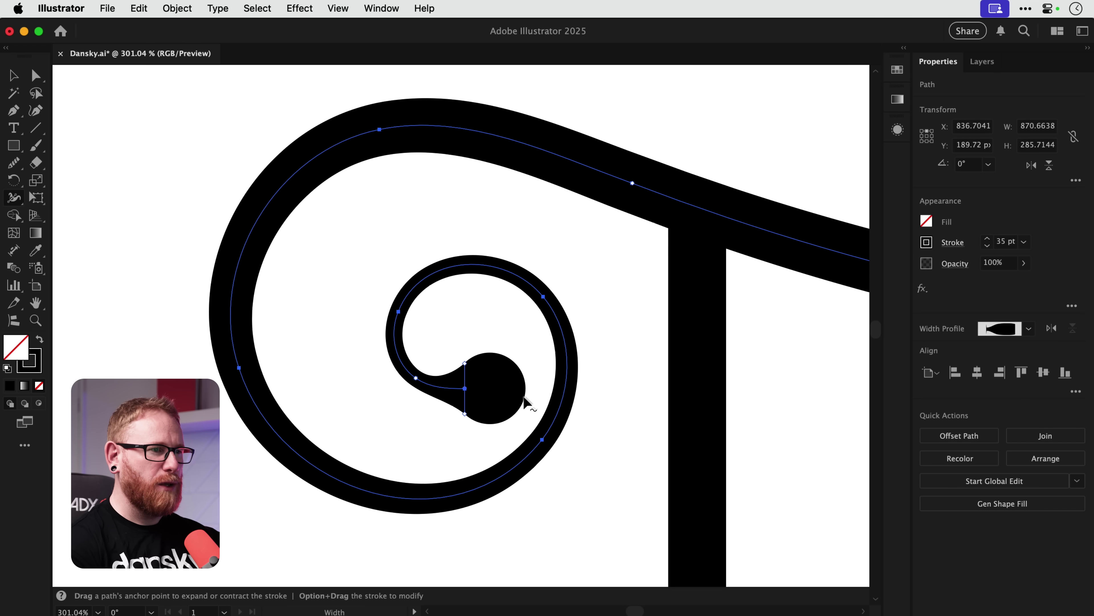
# Try redrawing the inner part of the left curl with the Pencil tool, and undo it.
pyautogui.press('n')
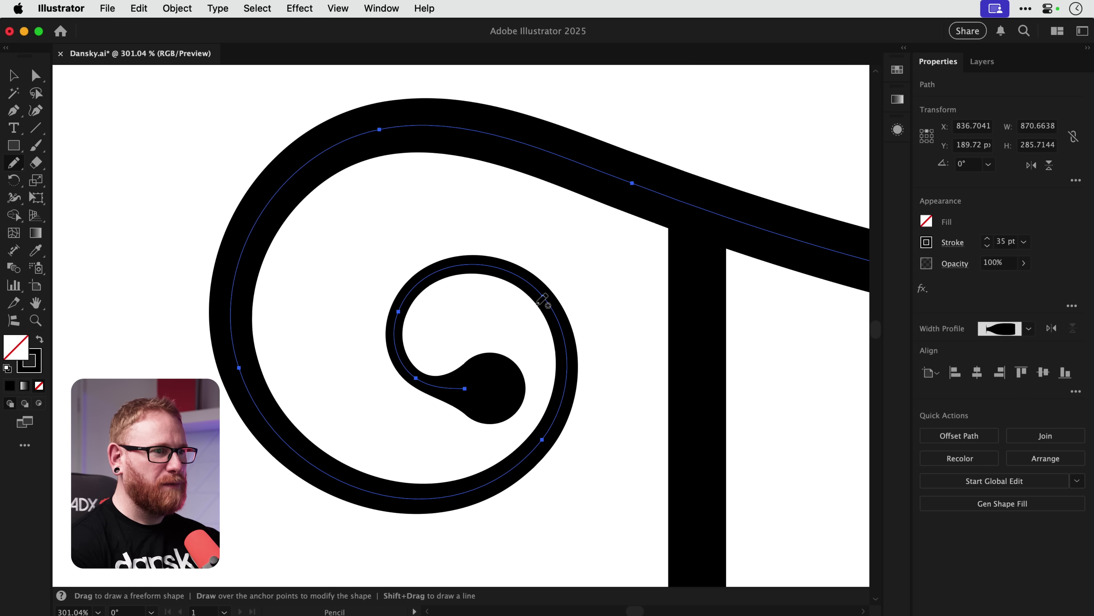
pyautogui.moveTo(541, 297)
pyautogui.mouseDown()
pyautogui.moveTo(522, 276)
pyautogui.moveTo(472, 264)
pyautogui.moveTo(424, 276)
pyautogui.moveTo(403, 302)
pyautogui.moveTo(401, 339)
pyautogui.moveTo(425, 378)
pyautogui.mouseUp()
pyautogui.press('super+z')
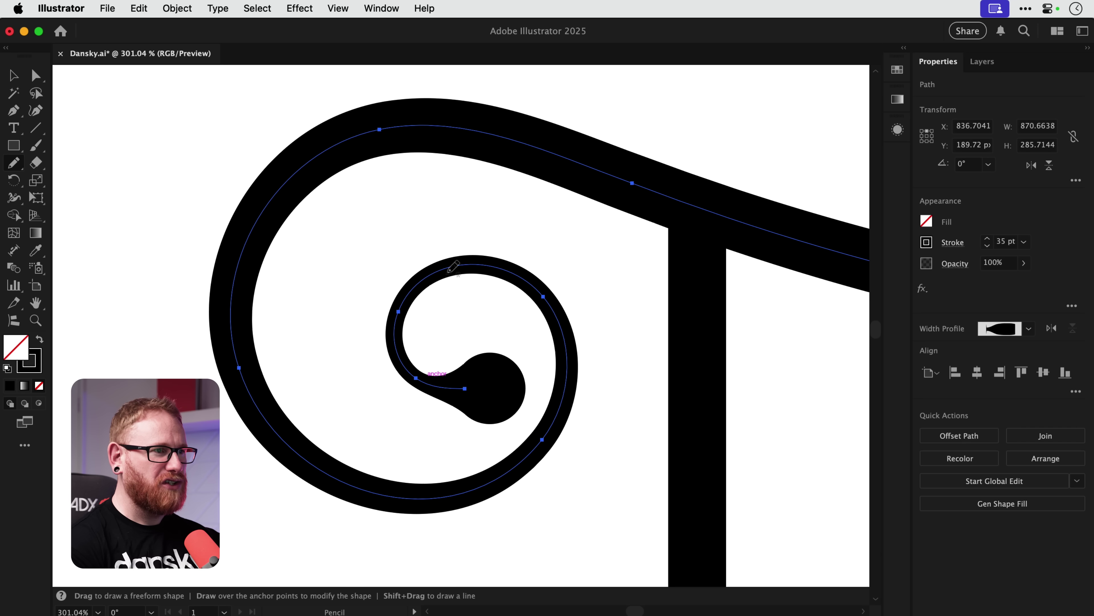
# Redraw the inner end of the swash's left curl with the Pencil tool and shrink its ball terminal with the Width tool.
pyautogui.moveTo(447, 267)
pyautogui.mouseDown()
pyautogui.moveTo(400, 296)
pyautogui.moveTo(394, 347)
pyautogui.moveTo(406, 365)
pyautogui.mouseUp()
pyautogui.press('super+z')
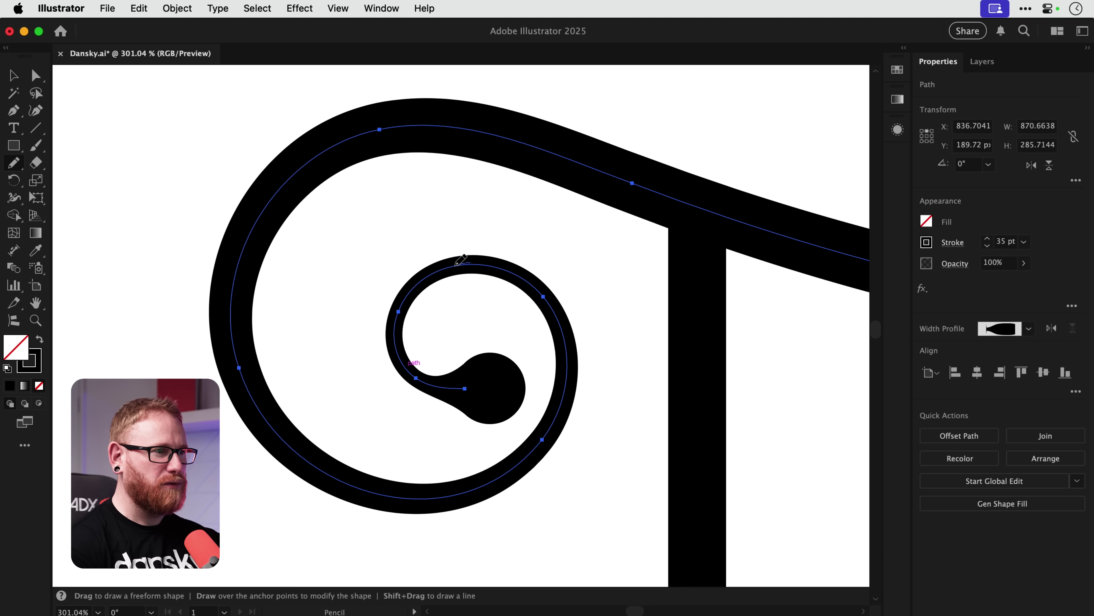
pyautogui.moveTo(411, 288)
pyautogui.mouseDown()
pyautogui.moveTo(397, 323)
pyautogui.moveTo(415, 369)
pyautogui.mouseUp()
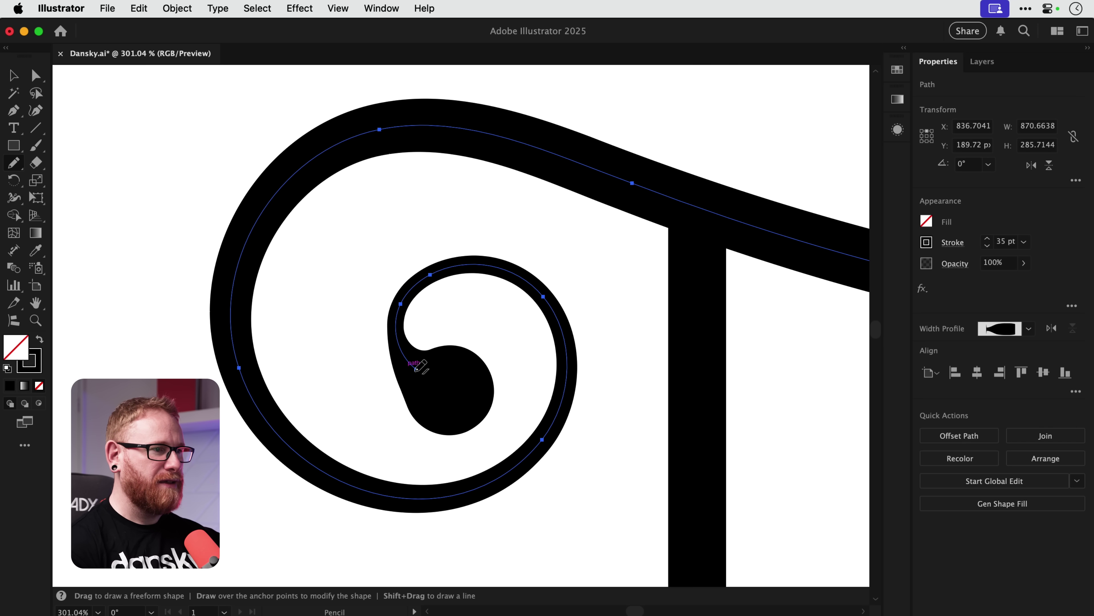
pyautogui.hotkey('shift', 'w')
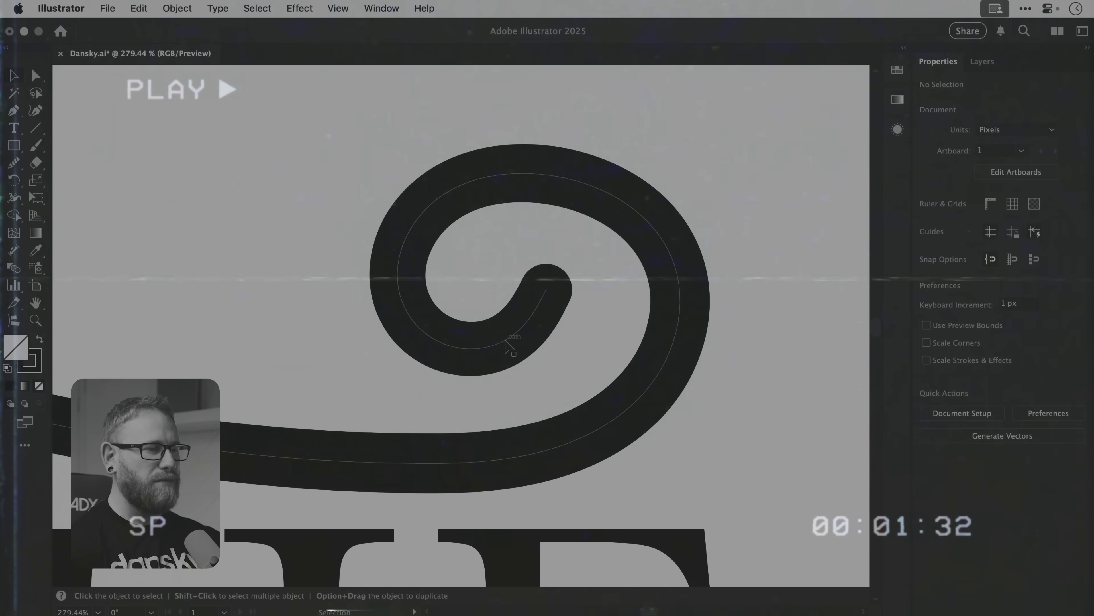
# Thin the swash's right curl with the Width tool and form a small ball terminal at its inner end.
pyautogui.moveTo(516, 342); pyautogui.dragTo(520, 341)
pyautogui.doubleClick(520, 340)
pyautogui.press('Return')
pyautogui.moveTo(559, 297); pyautogui.dragTo(568, 300)
pyautogui.moveTo(546, 289); pyautogui.dragTo(516, 277)
pyautogui.hotkey('shift', 'w')
pyautogui.press('super+0')
pyautogui.click(550, 210)
pyautogui.hotkey('shift', 'w')
pyautogui.moveTo(549, 206); pyautogui.dragTo(551, 204)
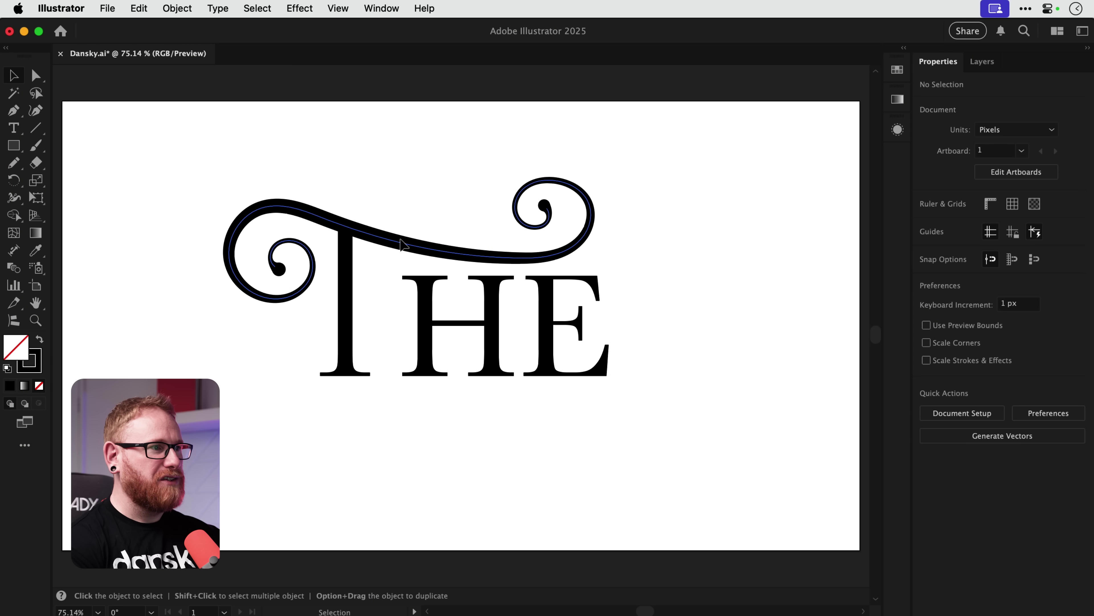
# Move the swash slightly to the right and scale it up to about 918 × 301 px.
pyautogui.moveTo(400, 243); pyautogui.dragTo(407, 244)
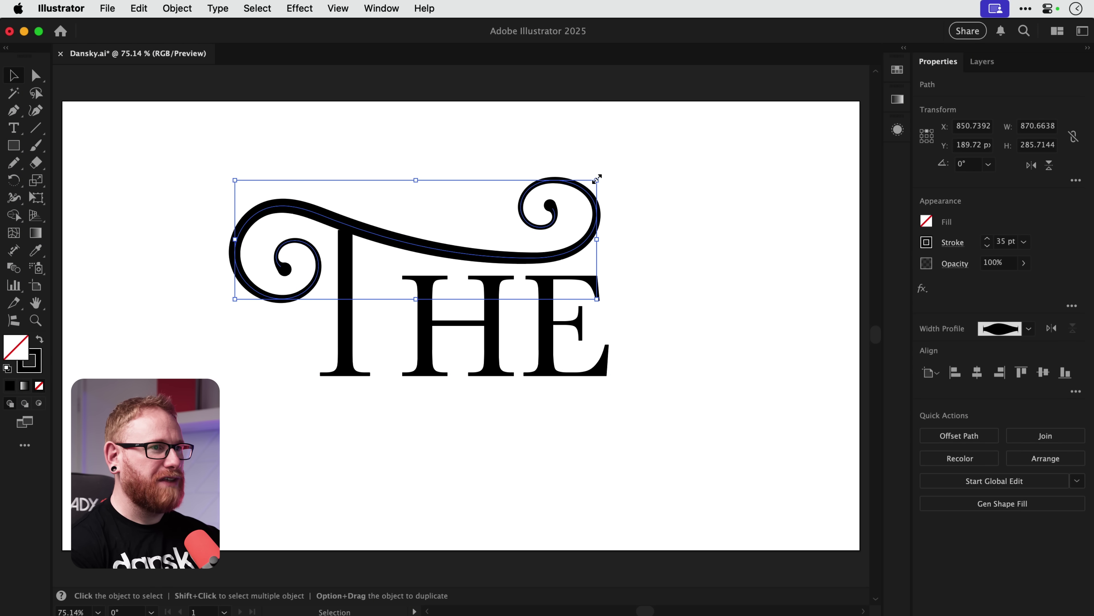
pyautogui.moveTo(597, 178); pyautogui.dragTo(616, 158)
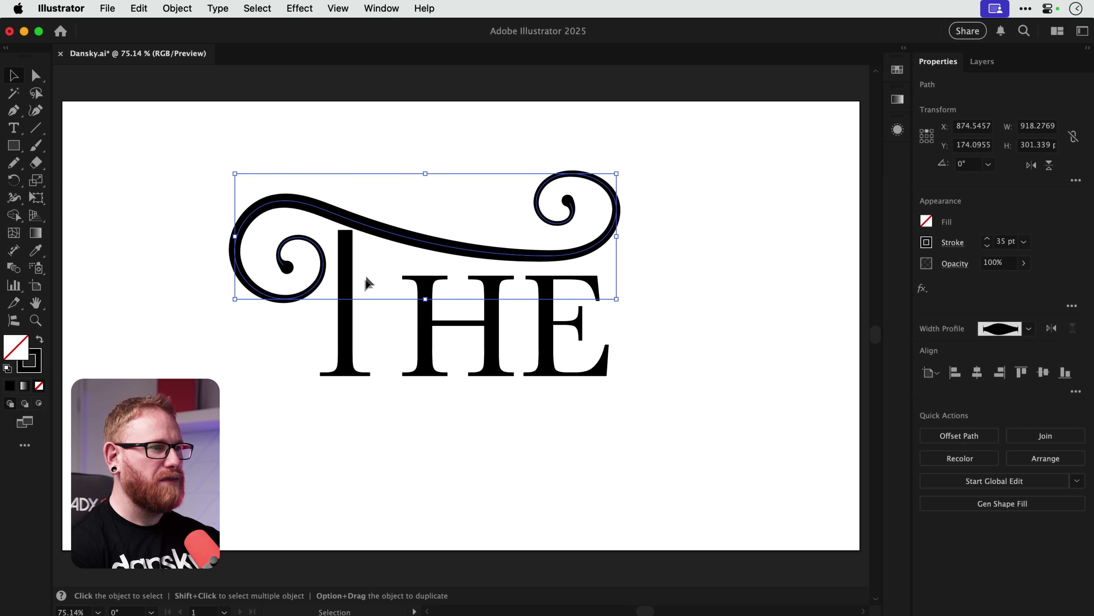
# Extend the top of the T's stem up into the swash and shift the stem and swash closer to the H.
pyautogui.press('a')
pyautogui.moveTo(338, 230); pyautogui.dragTo(356, 222)
pyautogui.press('v')
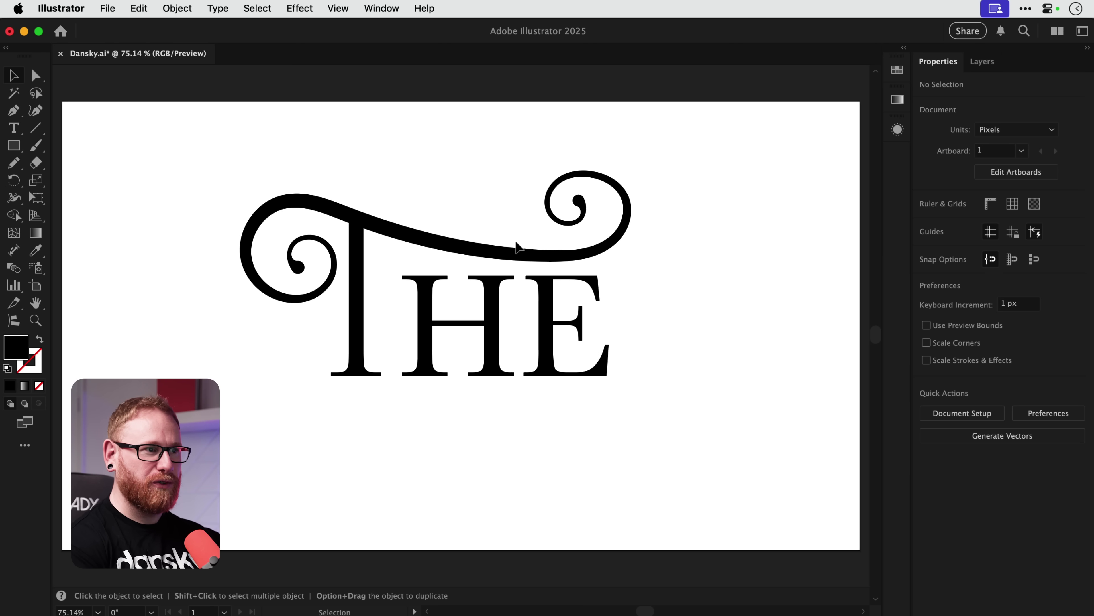
# Redraw the swash's right curl larger with the Pencil tool and smooth the curve running above the H and E.
pyautogui.click(528, 254)
pyautogui.press('n')
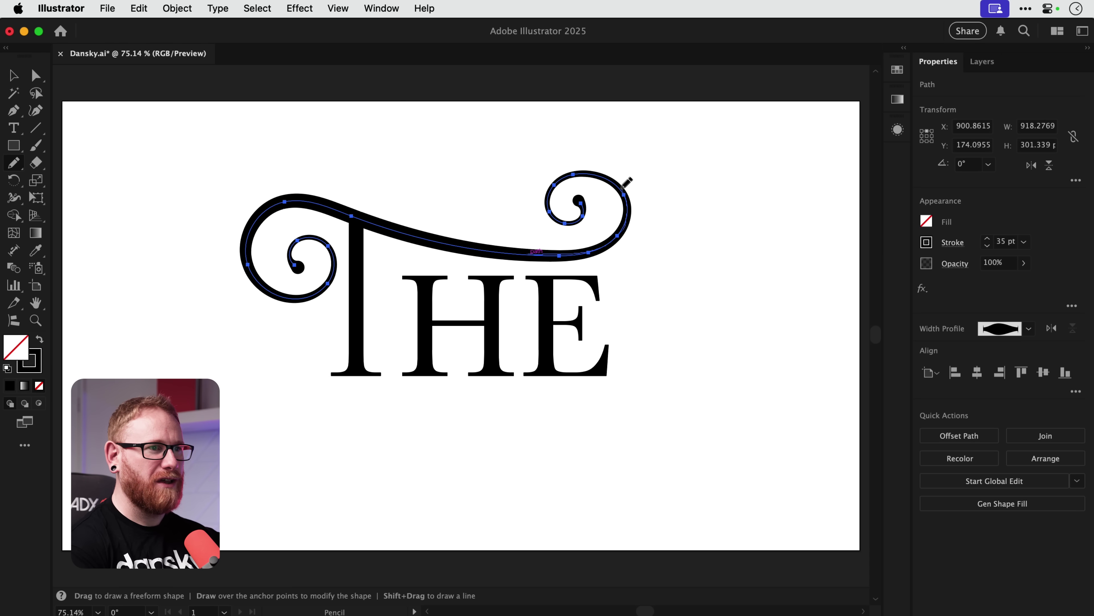
pyautogui.moveTo(625, 180)
pyautogui.mouseDown()
pyautogui.moveTo(580, 163)
pyautogui.moveTo(547, 173)
pyautogui.moveTo(543, 219)
pyautogui.moveTo(583, 201)
pyautogui.mouseUp()
pyautogui.press('alt')
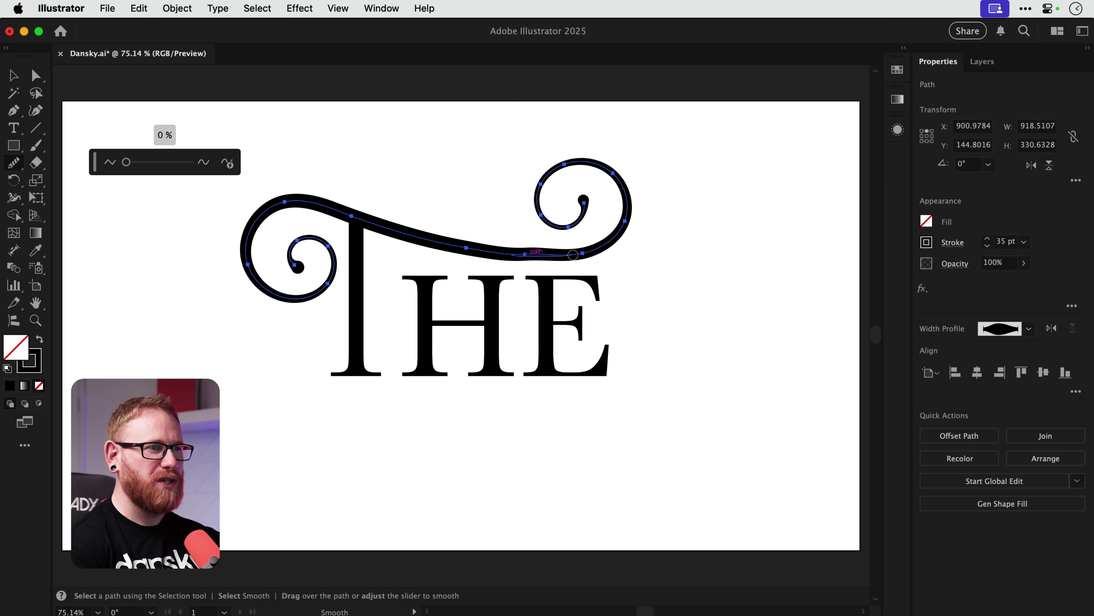
pyautogui.moveTo(573, 255)
pyautogui.mouseDown()
pyautogui.moveTo(490, 258)
pyautogui.moveTo(616, 239)
pyautogui.moveTo(589, 258)
pyautogui.moveTo(532, 261)
pyautogui.moveTo(457, 240)
pyautogui.mouseUp()
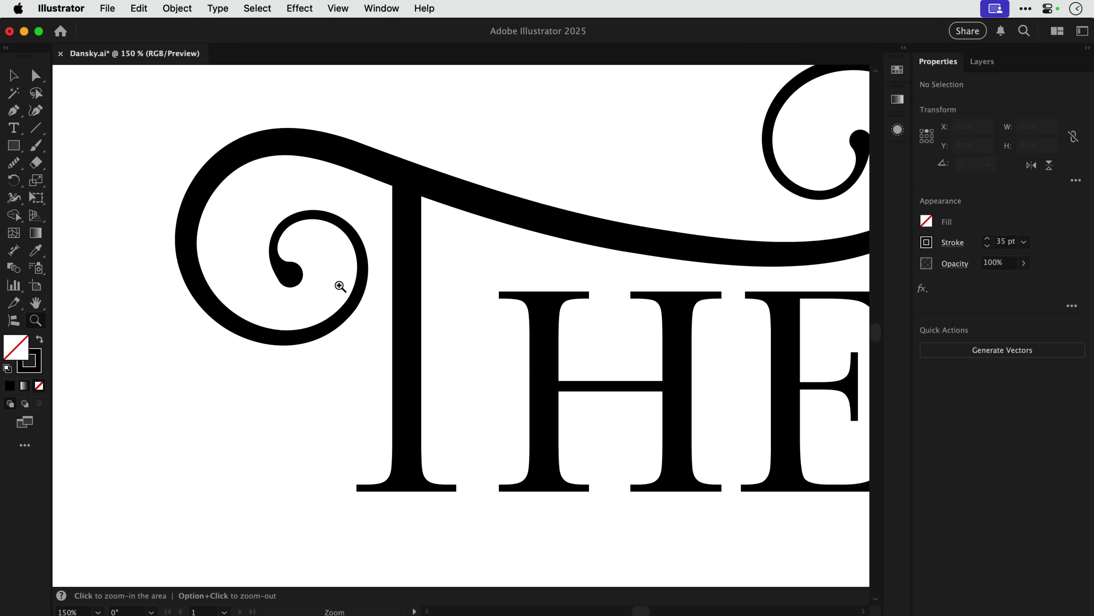
# Draw a vertical line about 311 px long down the centre of the T's stem and give it a white ffffff stroke.
pyautogui.press('p')
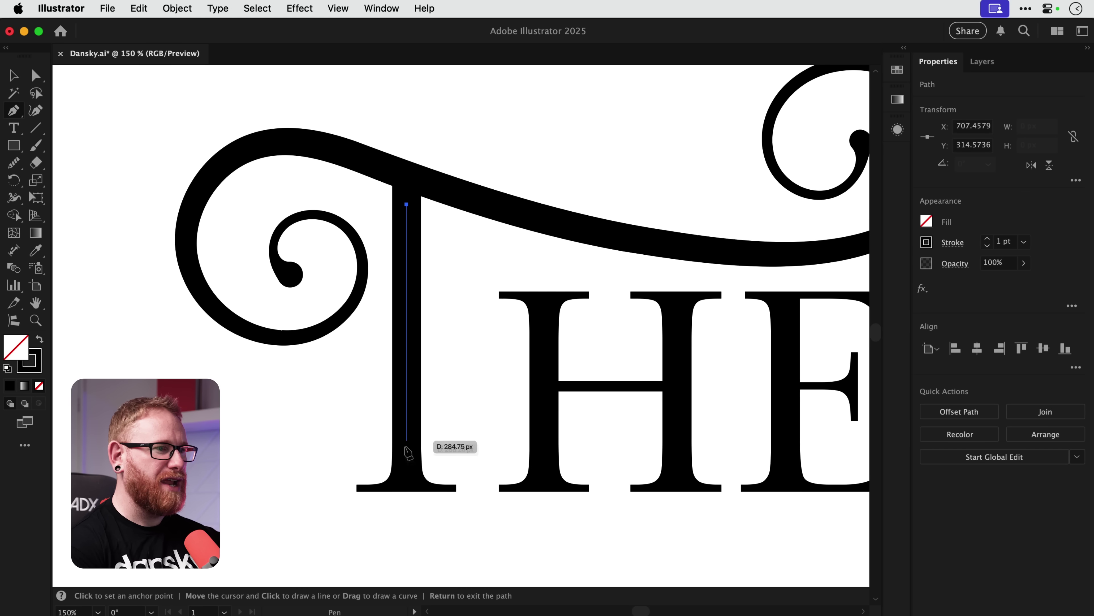
pyautogui.click(406, 462)
pyautogui.press('v')
pyautogui.press('x')
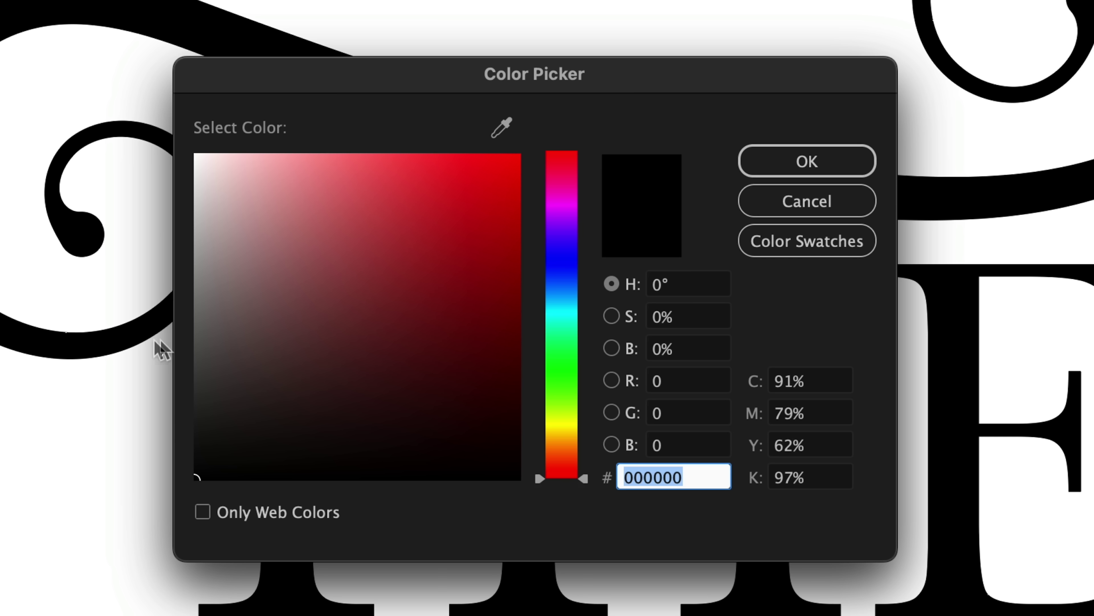
pyautogui.write('ffffff')
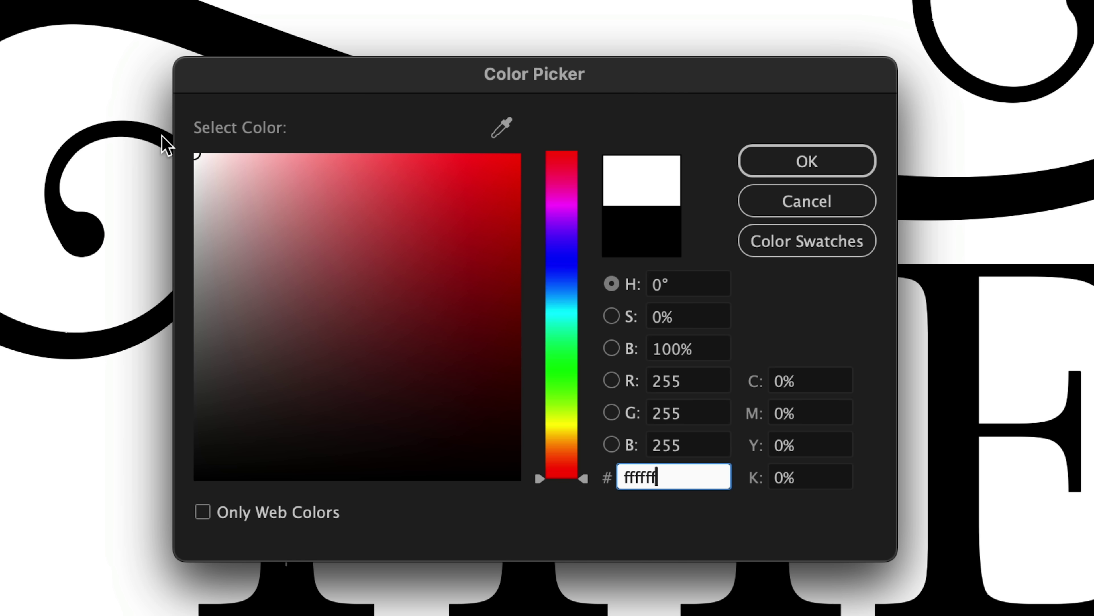
pyautogui.press('Return')
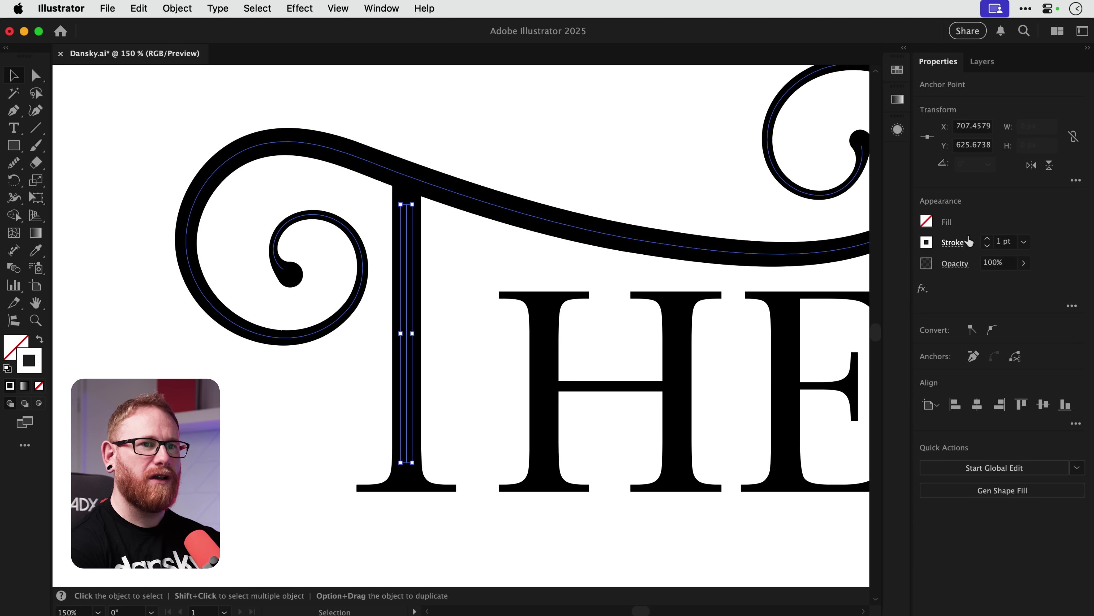
# Set the white line's stroke weight to 7 pt and apply the lens-shaped width profile that tapers at both ends.
pyautogui.click(987, 238)
pyautogui.click(987, 238)
pyautogui.click(987, 238)
pyautogui.click(988, 238)
pyautogui.click(987, 239)
pyautogui.click(988, 239)
pyautogui.click(953, 243)
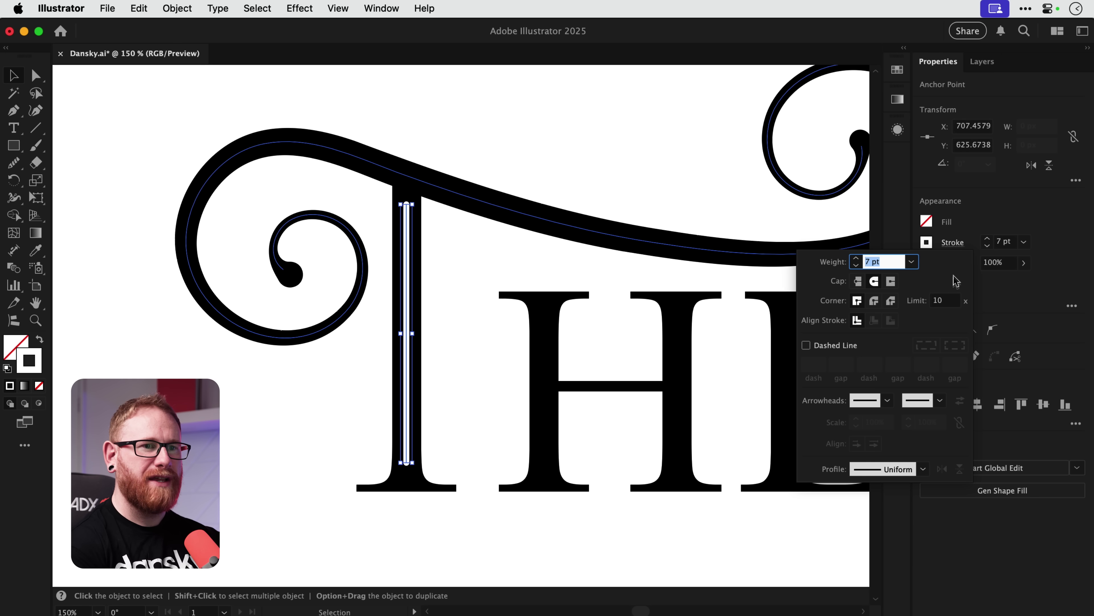
pyautogui.click(924, 469)
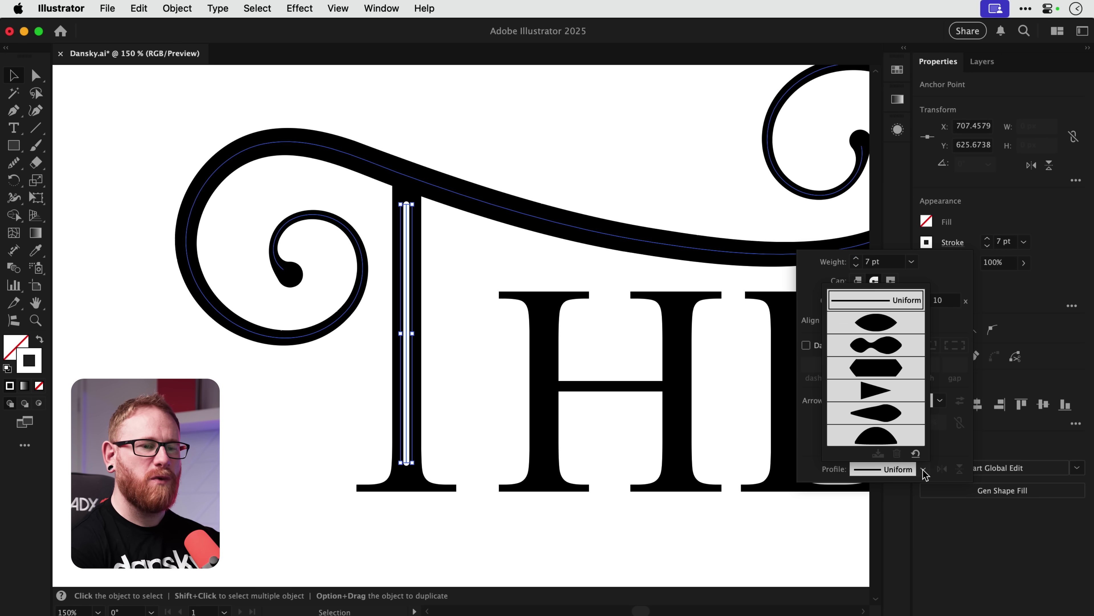
pyautogui.click(855, 328)
pyautogui.click(463, 325)
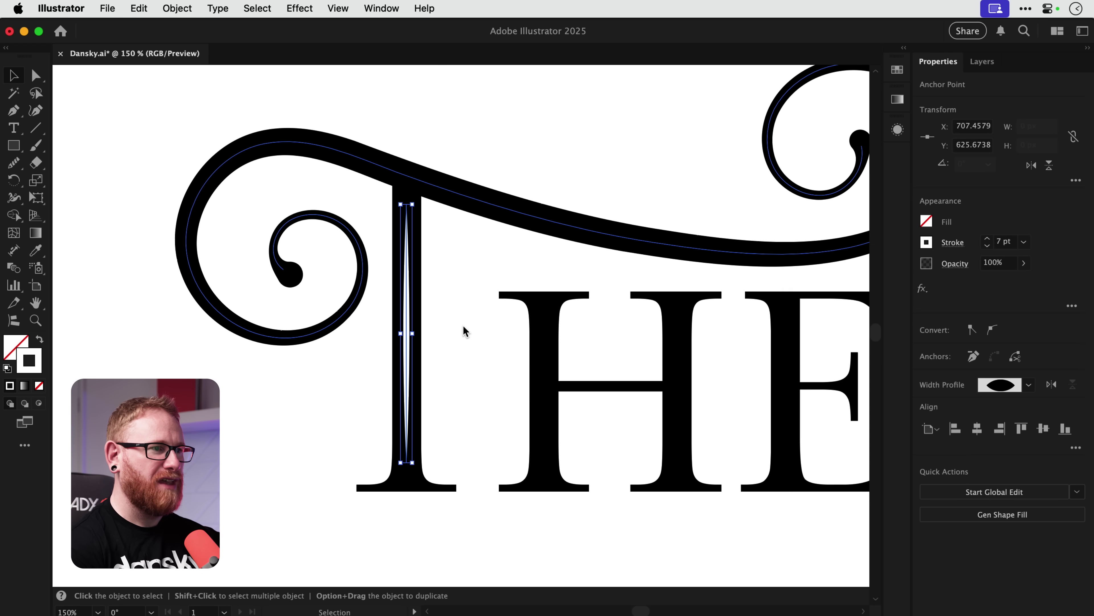
pyautogui.click(463, 327)
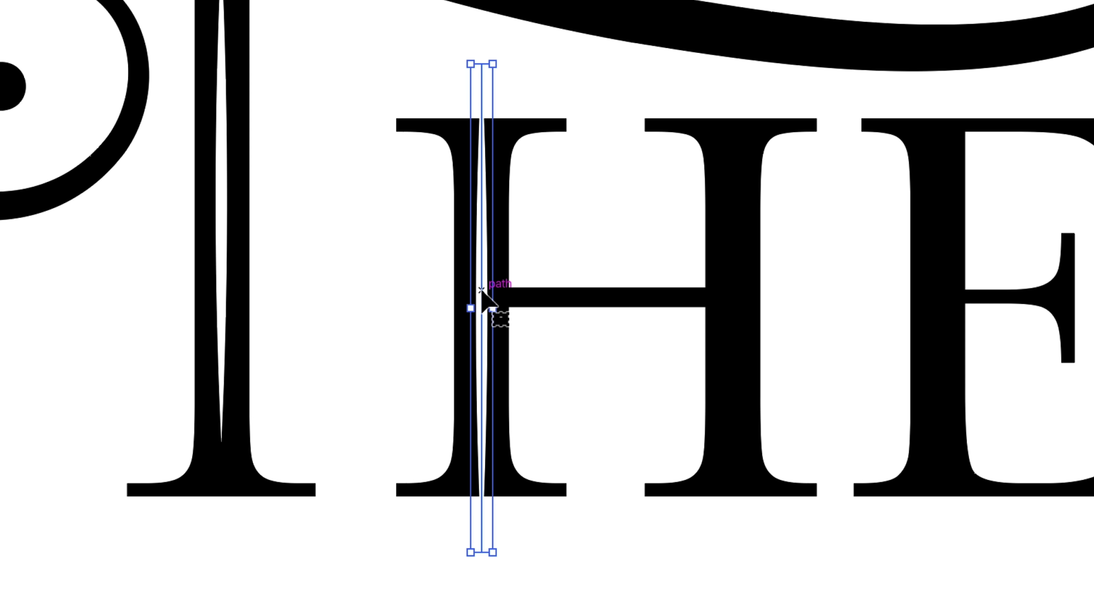
# Place shorter matching tapered white lines inside both stems of the H and the stem of the E.
pyautogui.moveTo(482, 64); pyautogui.dragTo(486, 108)
pyautogui.press('v')
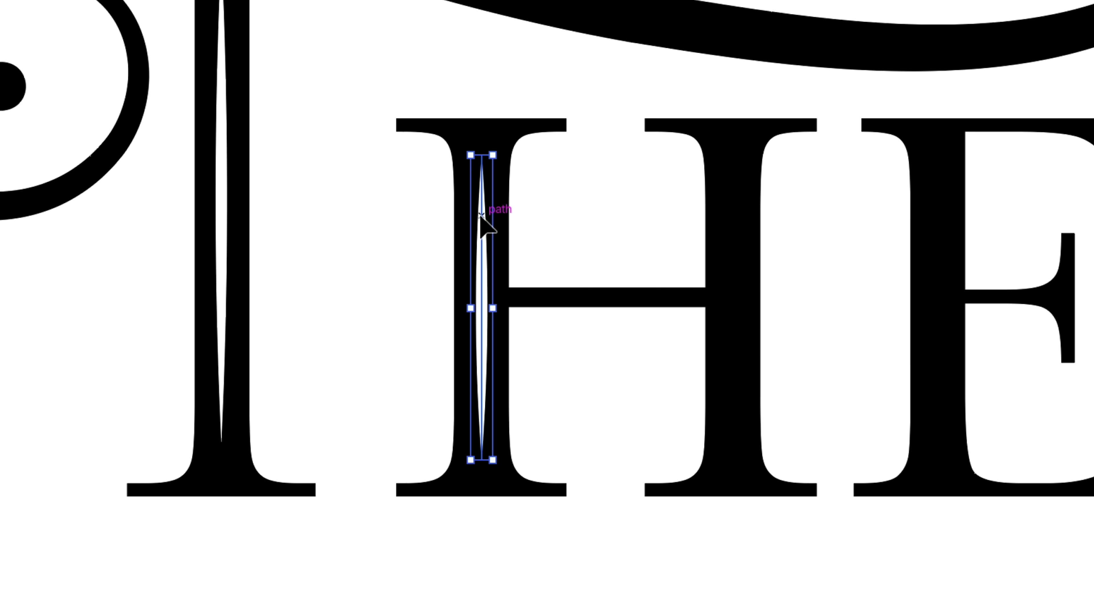
pyautogui.moveTo(481, 215); pyautogui.dragTo(734, 209)
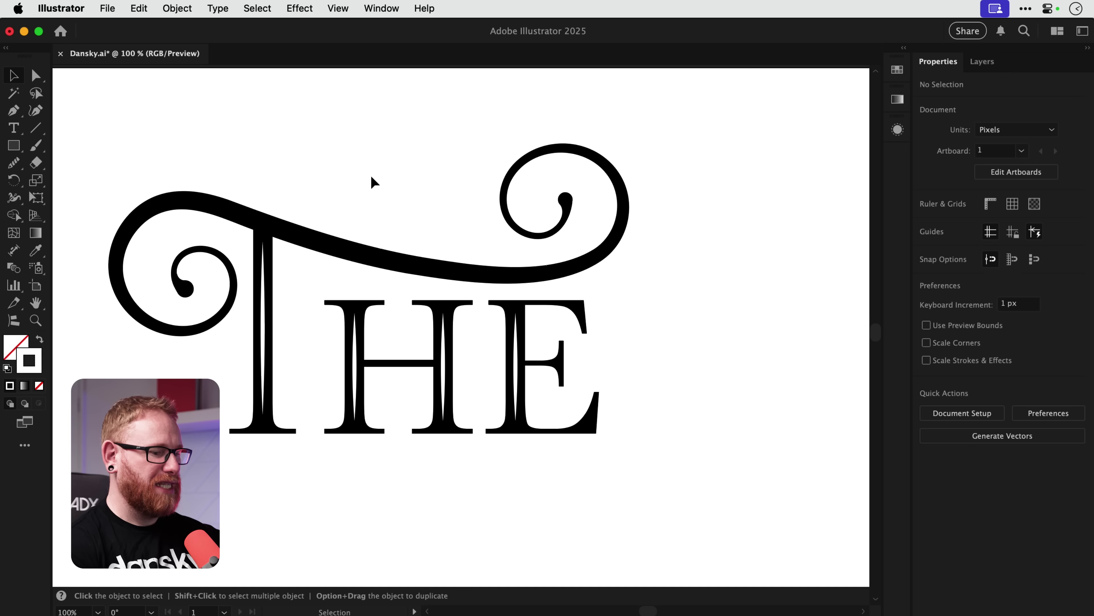
pyautogui.press('p')
pyautogui.click(369, 177)
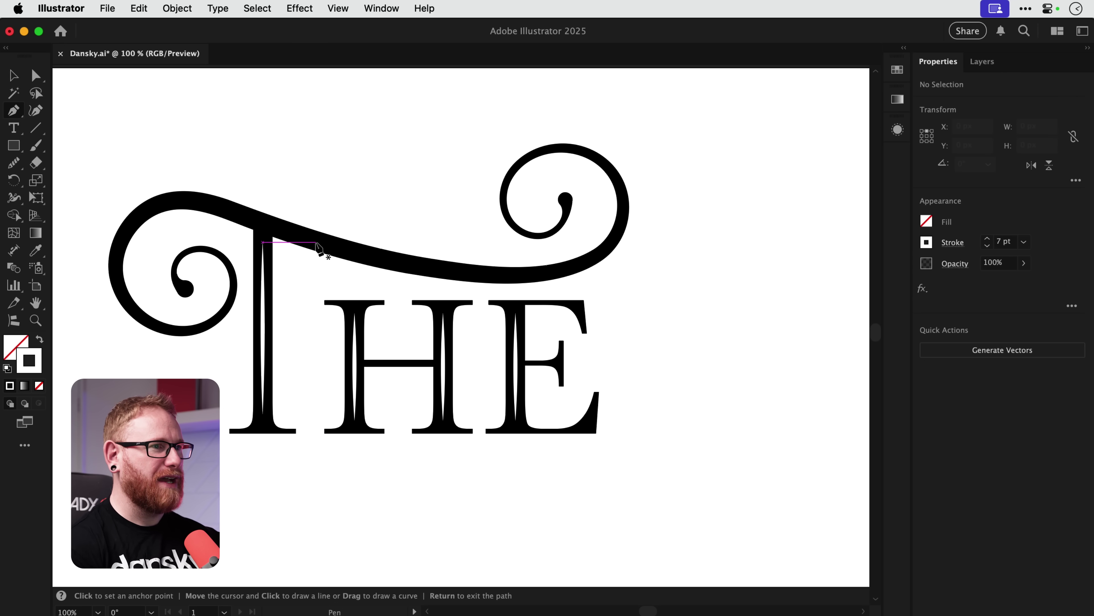
pyautogui.press('v')
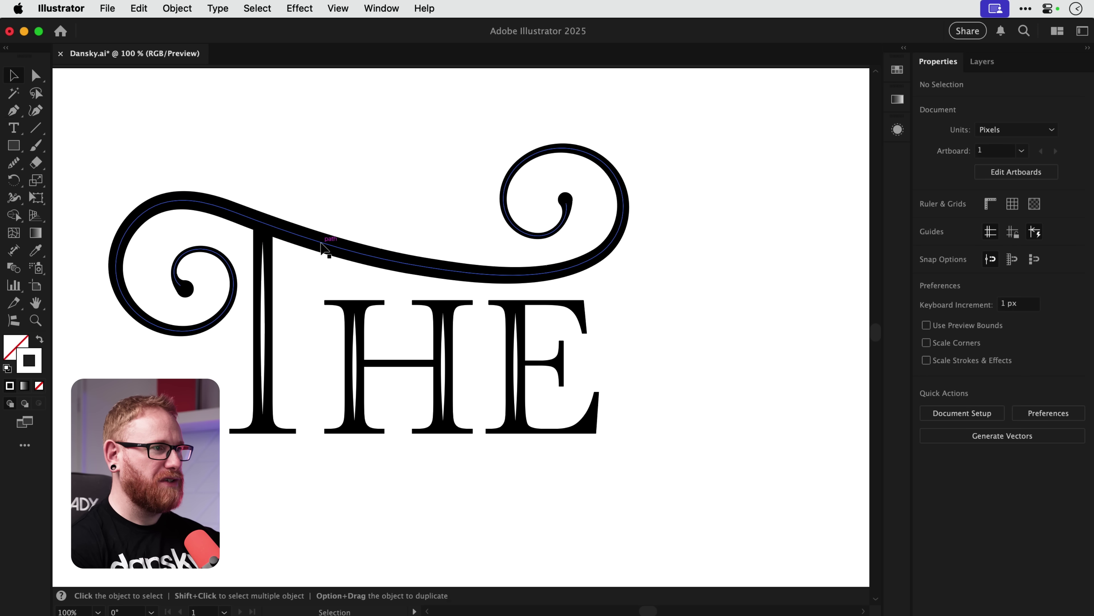
# Duplicate the swash and move the copy straight up about 290 px, clear of the original.
pyautogui.click(323, 246)
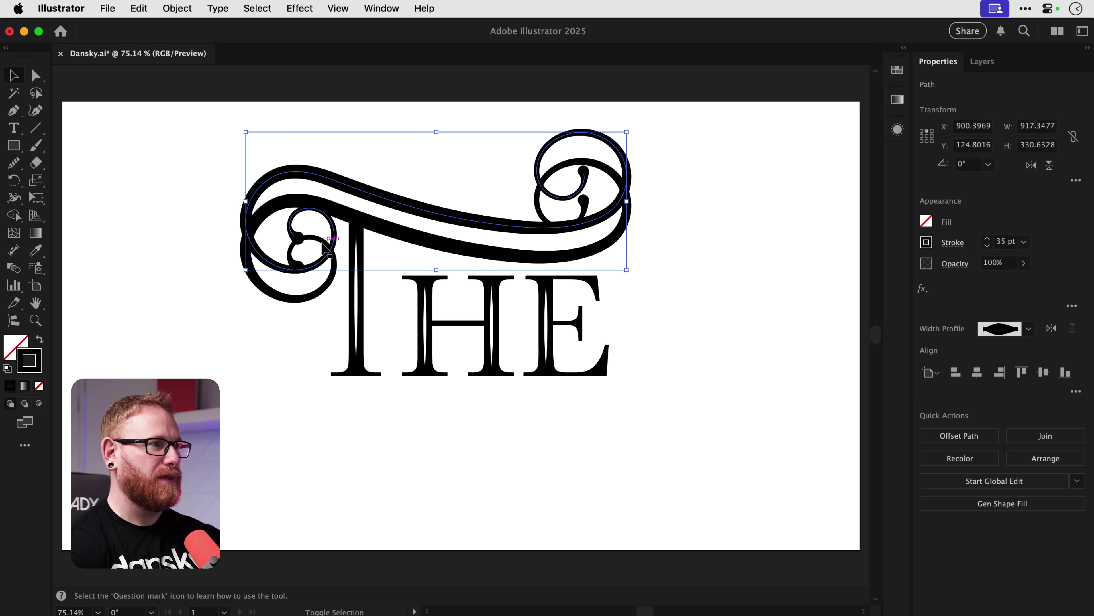
pyautogui.hotkey('shift', 'Up')
pyautogui.hotkey('shift', 'Up')
pyautogui.hotkey('shift', 'Up')
pyautogui.hotkey('shift', 'Up')
pyautogui.hotkey('shift', 'Up')
pyautogui.hotkey('shift', 'Up')
pyautogui.hotkey('shift', 'Up')
pyautogui.hotkey('shift', 'Up')
pyautogui.hotkey('shift', 'Up')
pyautogui.hotkey('shift', 'Up')
pyautogui.hotkey('shift', 'Up')
pyautogui.hotkey('shift', 'Up')
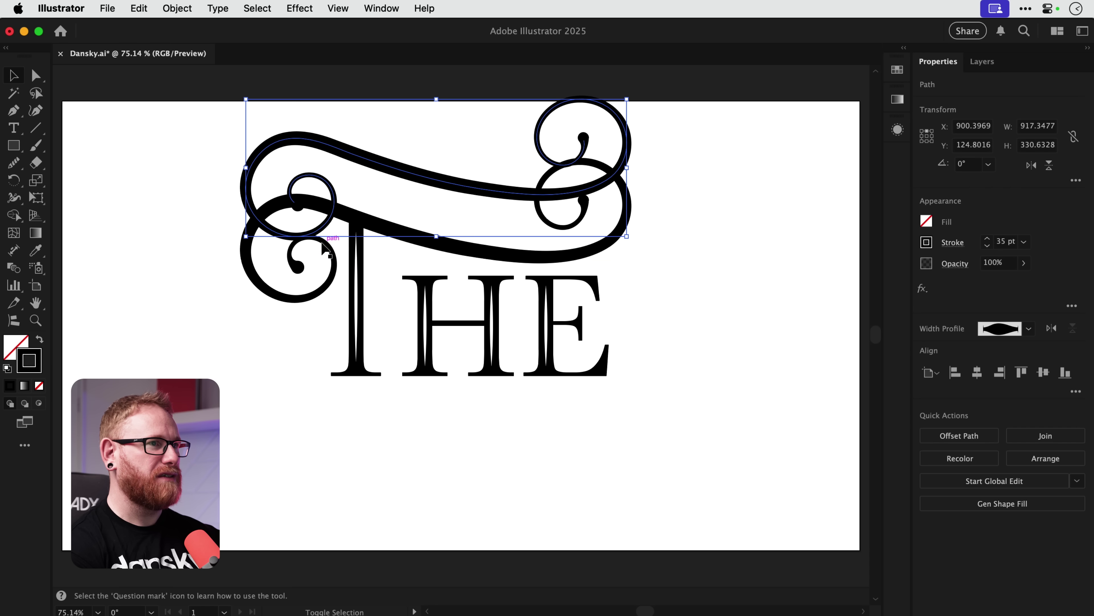
pyautogui.hotkey('shift', 'Up')
pyautogui.hotkey('shift', 'Up')
pyautogui.hotkey('shift', 'Up')
pyautogui.hotkey('shift', 'Up')
pyautogui.hotkey('shift', 'Up')
pyautogui.hotkey('shift', 'Up')
pyautogui.hotkey('shift', 'Up')
pyautogui.hotkey('shift', 'Up')
pyautogui.hotkey('shift', 'Up')
pyautogui.hotkey('shift', 'Up')
pyautogui.hotkey('shift', 'Up')
pyautogui.hotkey('shift', 'Up')
pyautogui.hotkey('shift', 'Up')
pyautogui.hotkey('shift', 'Up')
pyautogui.hotkey('shift', 'Up')
pyautogui.hotkey('shift', 'Up')
pyautogui.hotkey('shift', 'Up')
pyautogui.hotkey('shift', 'Up')
pyautogui.hotkey('shift', 'Up')
pyautogui.hotkey('shift', 'Up')
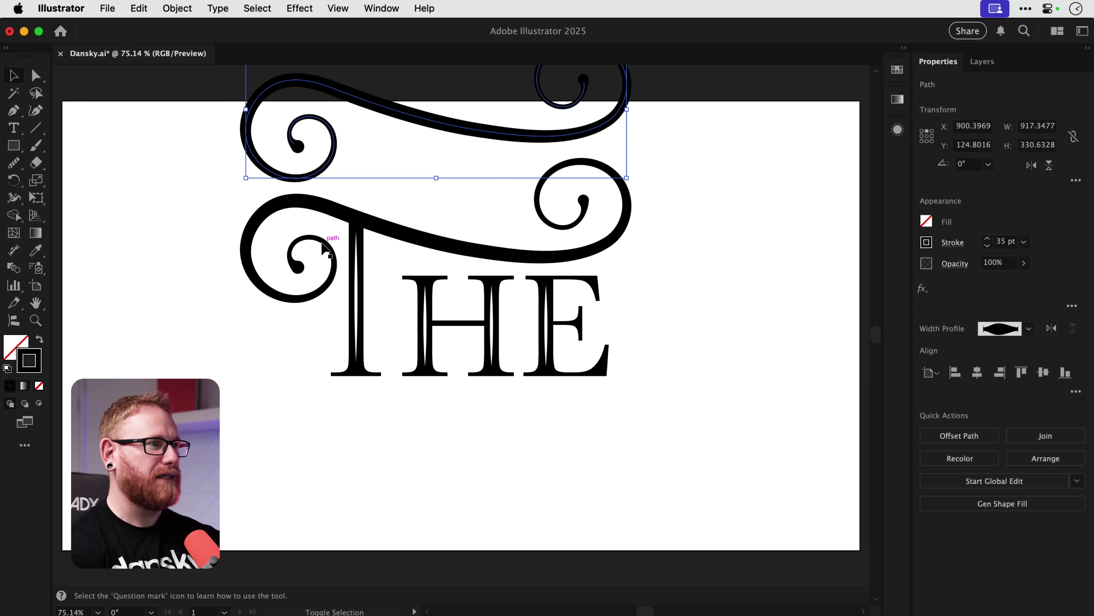
# Cut the copied swash with the Scissors tool on the outer bends of both curls.
pyautogui.press('a')
pyautogui.moveTo(324, 249); pyautogui.dragTo(326, 381)
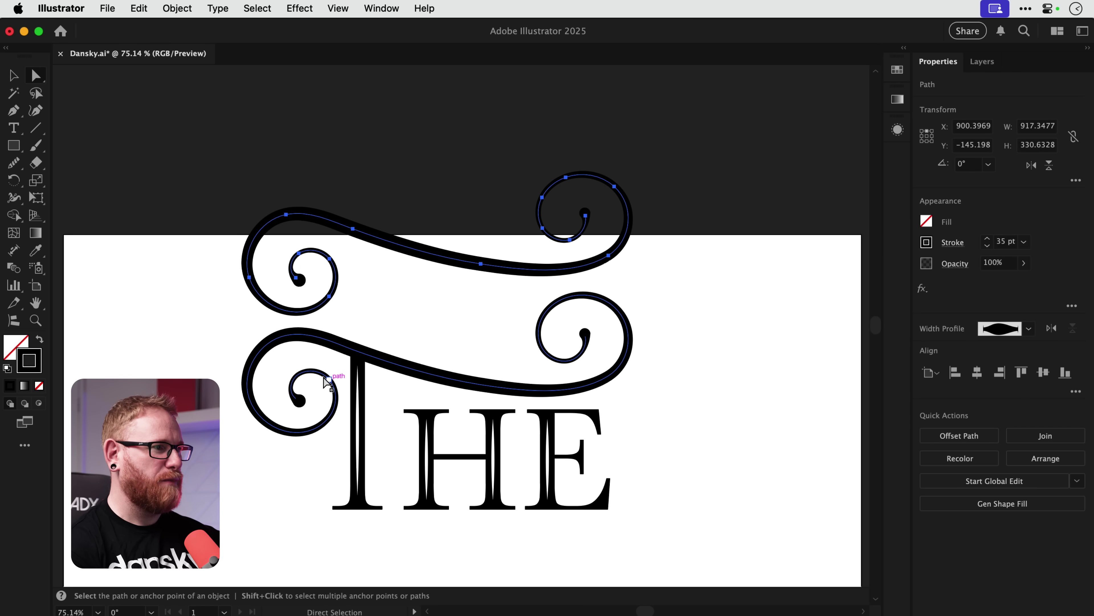
pyautogui.press('c')
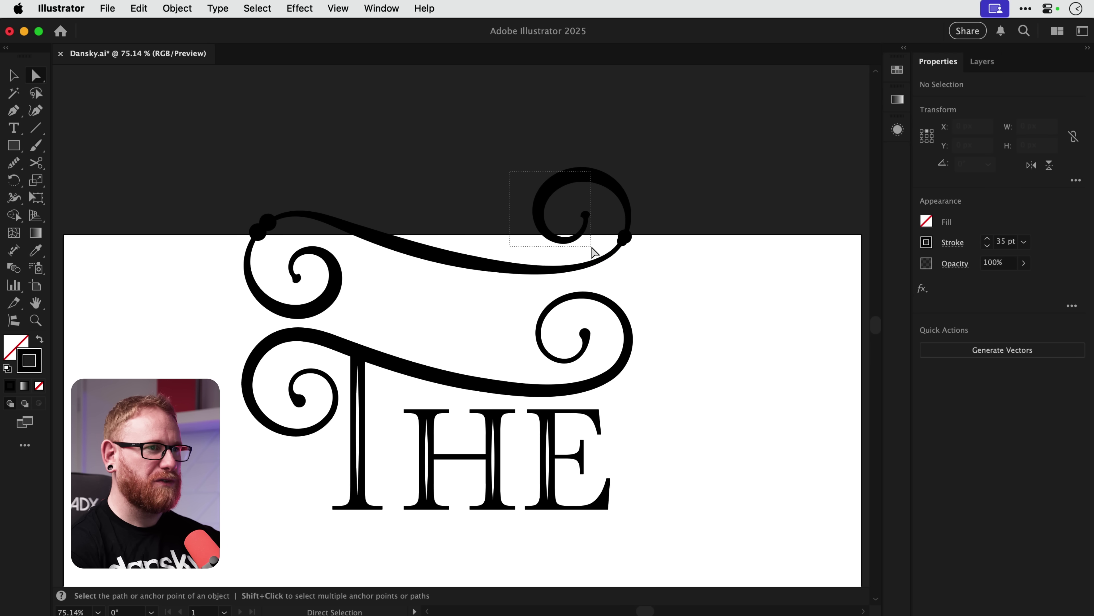
# Delete the cut-off curl pieces of the copied swash, keeping only its middle curve.
pyautogui.moveTo(595, 251); pyautogui.dragTo(597, 246)
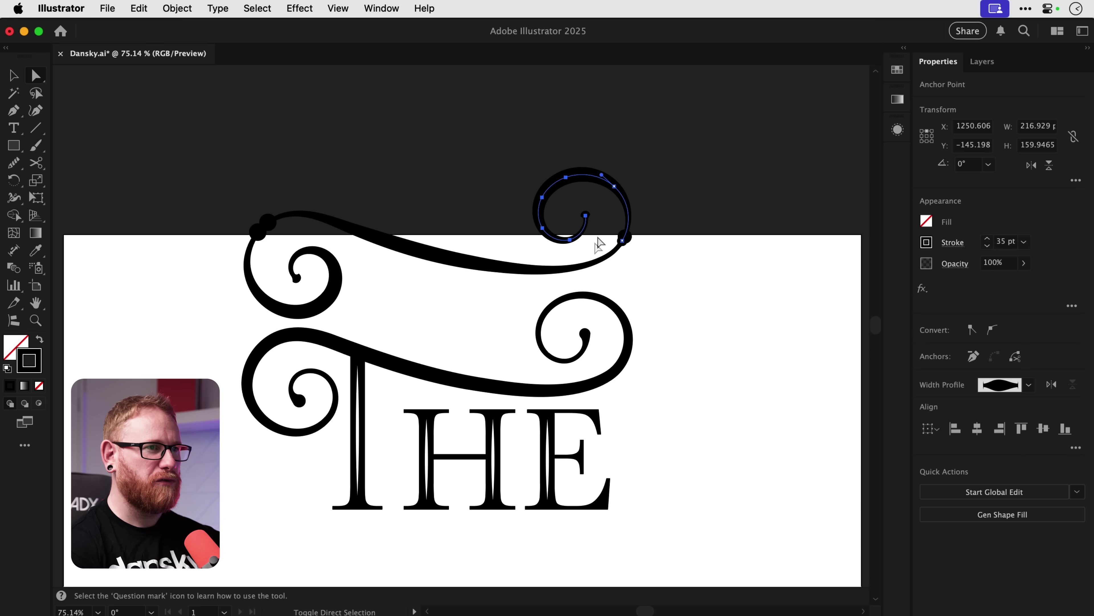
pyautogui.press('BackSpace')
pyautogui.click(619, 192)
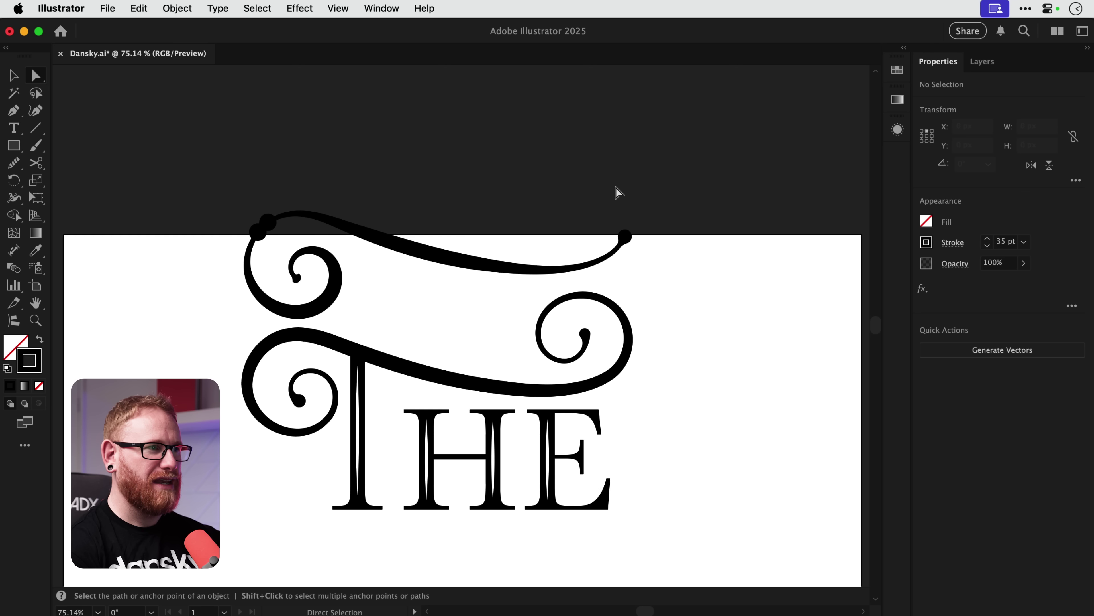
pyautogui.click(331, 296)
pyautogui.press('BackSpace')
pyautogui.press('BackSpace')
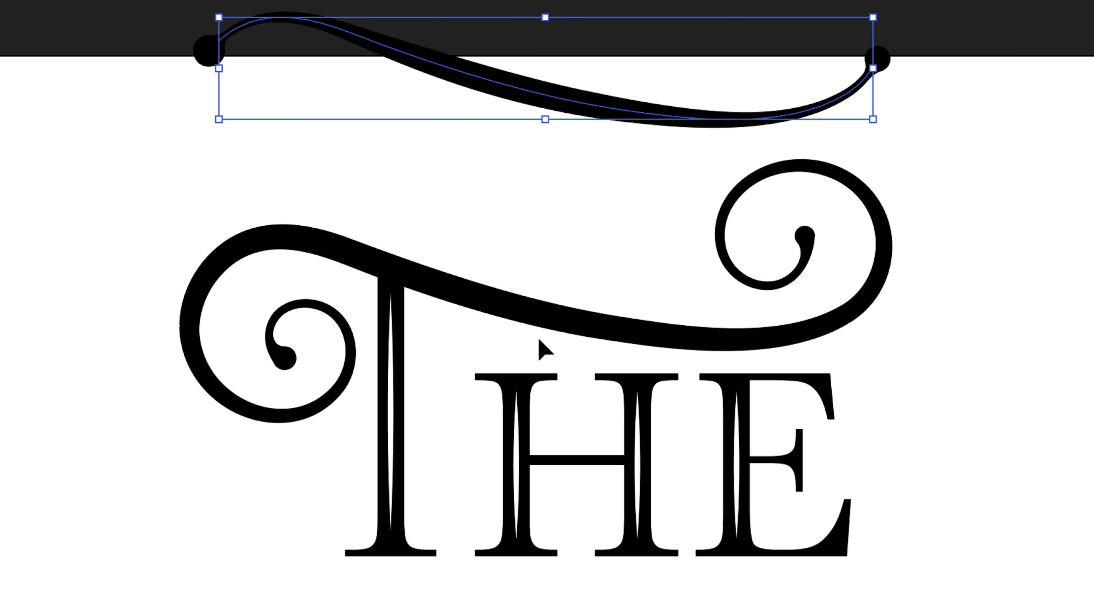
# Move the remaining middle curve straight down until it lies on the original swash.
pyautogui.press('Down')
pyautogui.press('Down')
pyautogui.press('Down')
pyautogui.press('Down')
pyautogui.press('Down')
pyautogui.press('Down')
pyautogui.press('Down')
pyautogui.press('Down')
pyautogui.press('Down')
pyautogui.press('Down')
pyautogui.press('Down')
pyautogui.press('Down')
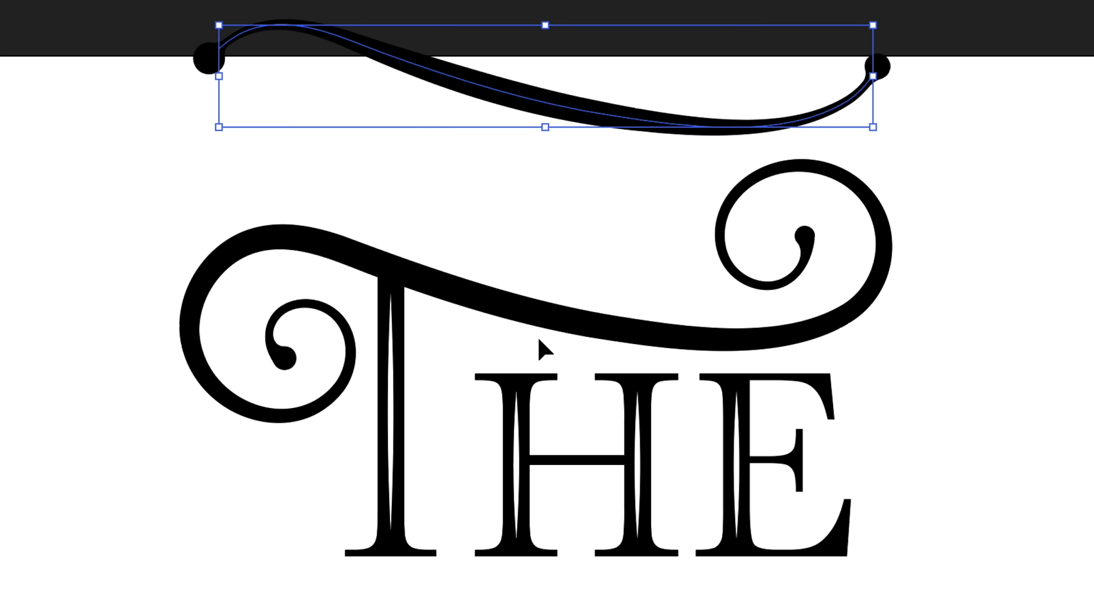
pyautogui.press('Down')
pyautogui.press('Down')
pyautogui.press('Down')
pyautogui.press('Down')
pyautogui.press('Down')
pyautogui.press('Down')
pyautogui.press('Down')
pyautogui.press('Down')
pyautogui.press('Down')
pyautogui.press('Down')
pyautogui.press('Down')
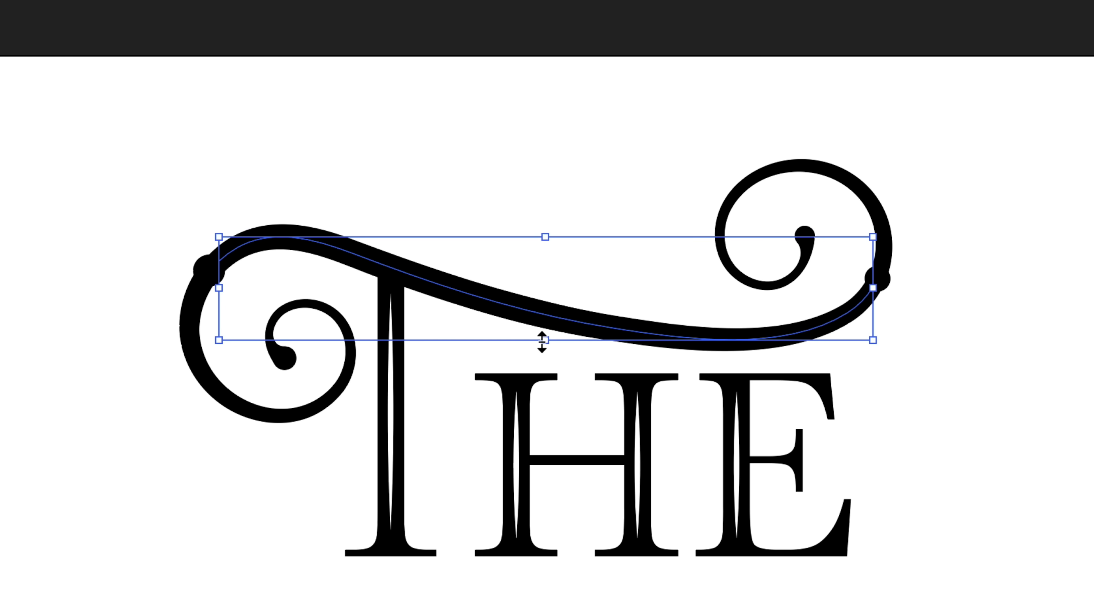
# Apply the white 7 pt stroke of the T stem's inline to the middle curve with the Eyedropper tool.
pyautogui.press('i')
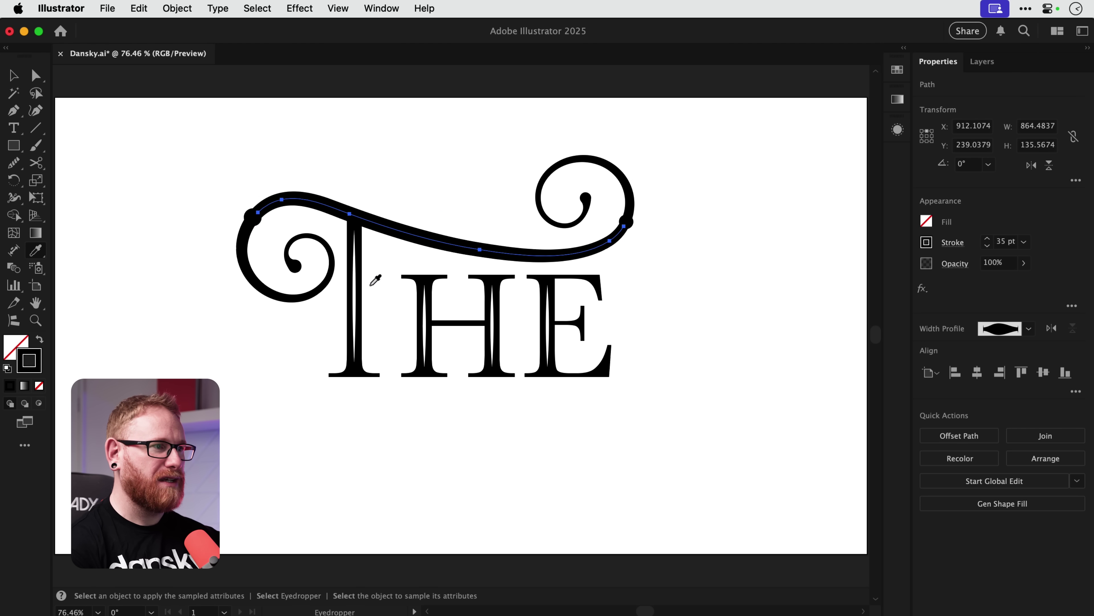
pyautogui.click(355, 292)
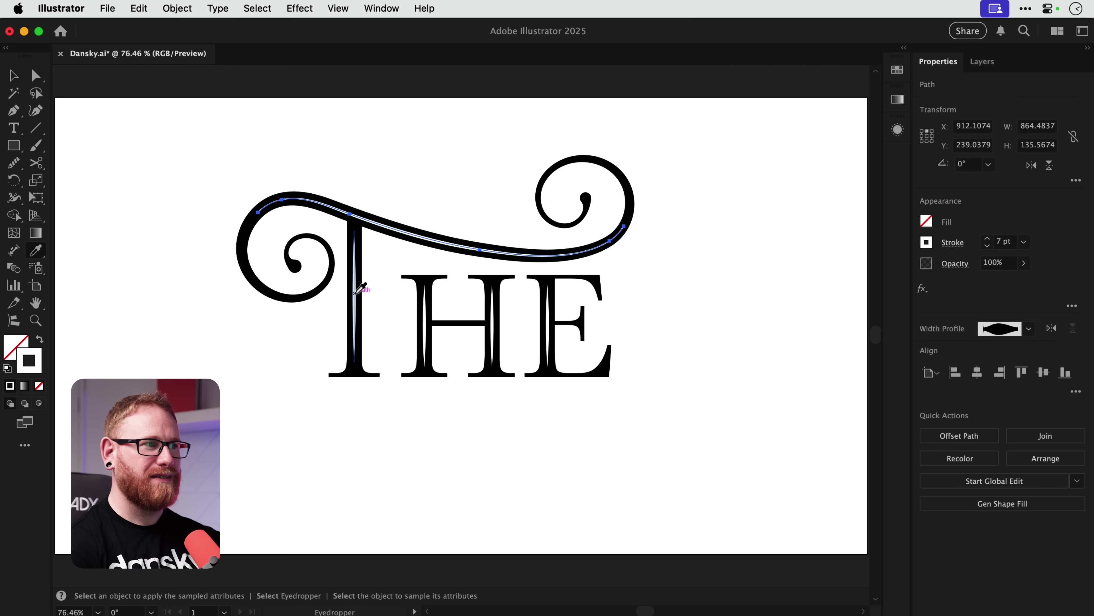
pyautogui.press('v')
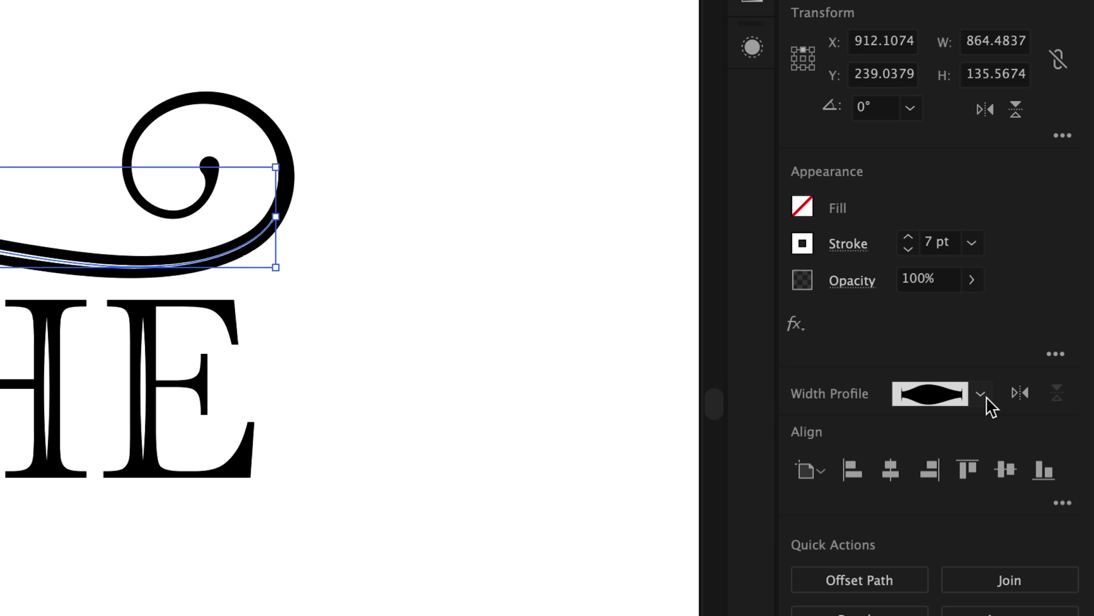
# Apply the lens-shaped width profile, pointed at both ends, to the swash's white inline and deselect it.
pyautogui.click(1029, 329)
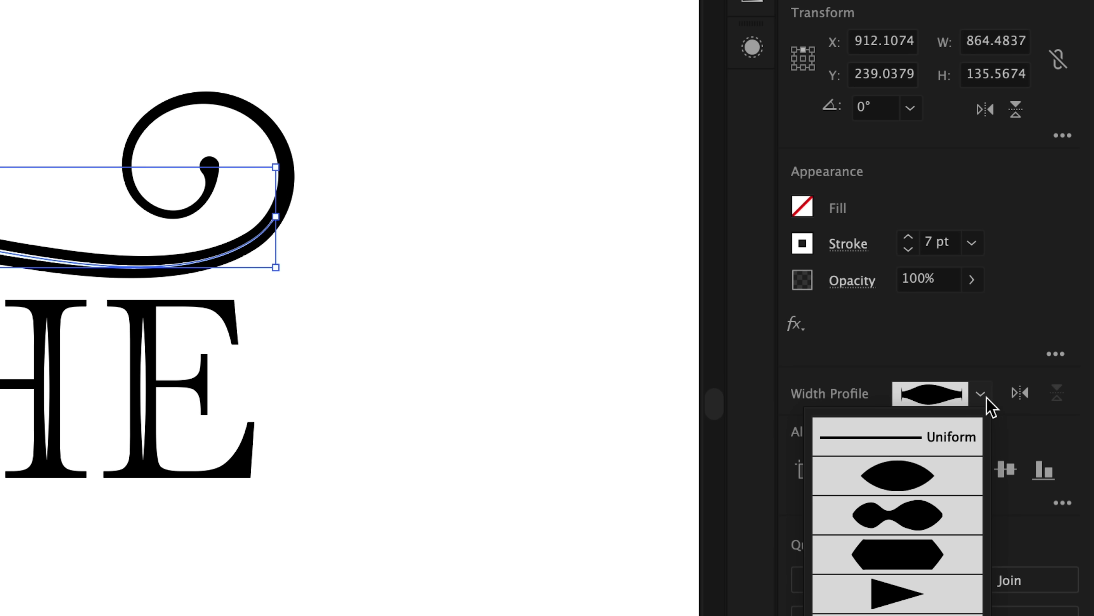
pyautogui.click(884, 478)
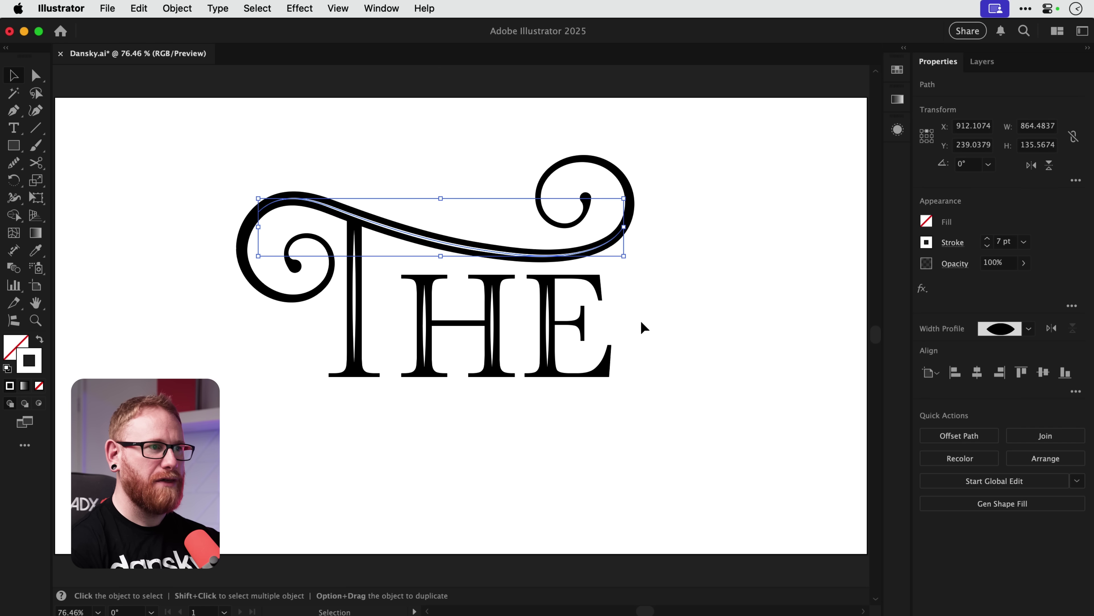
pyautogui.click(642, 323)
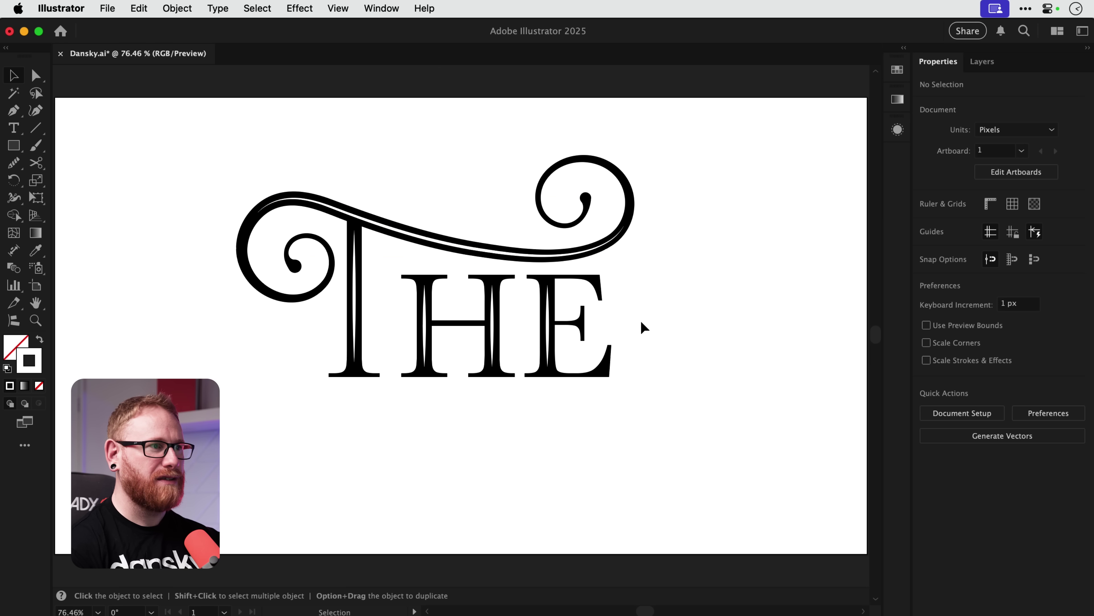
# Cut the swash's white inline with the Scissors tool near the top of the bend above the lower curl.
pyautogui.press('z')
pyautogui.click(529, 252)
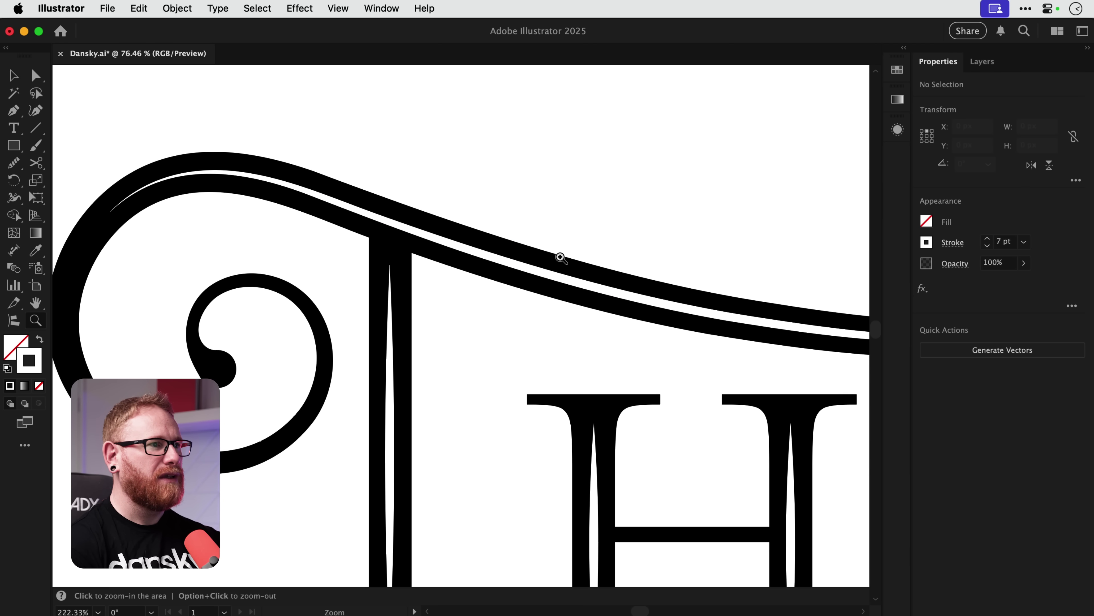
pyautogui.press('c')
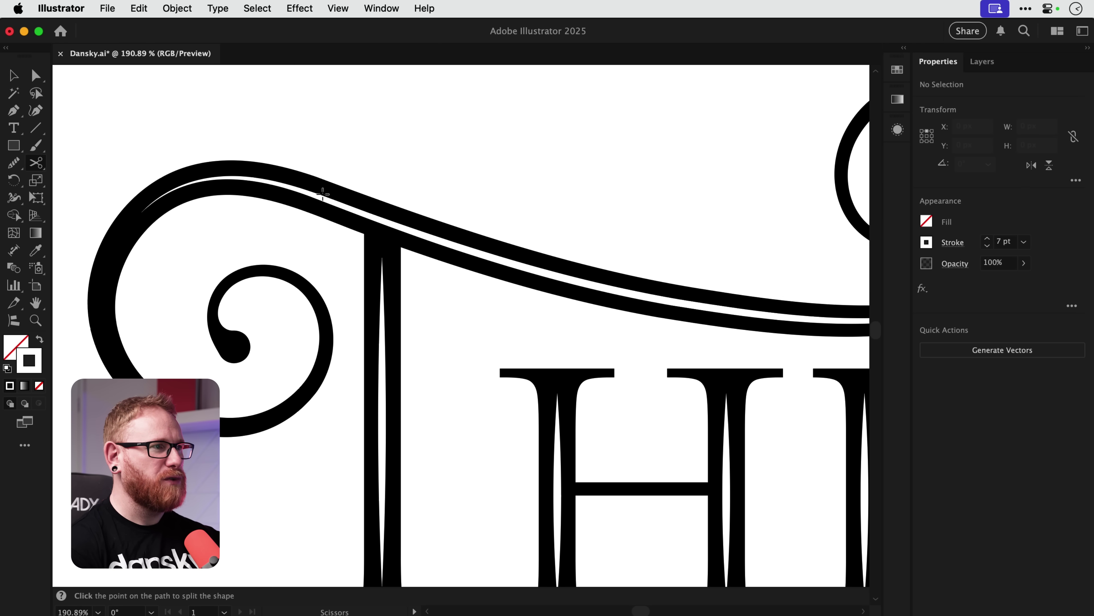
pyautogui.click(250, 178)
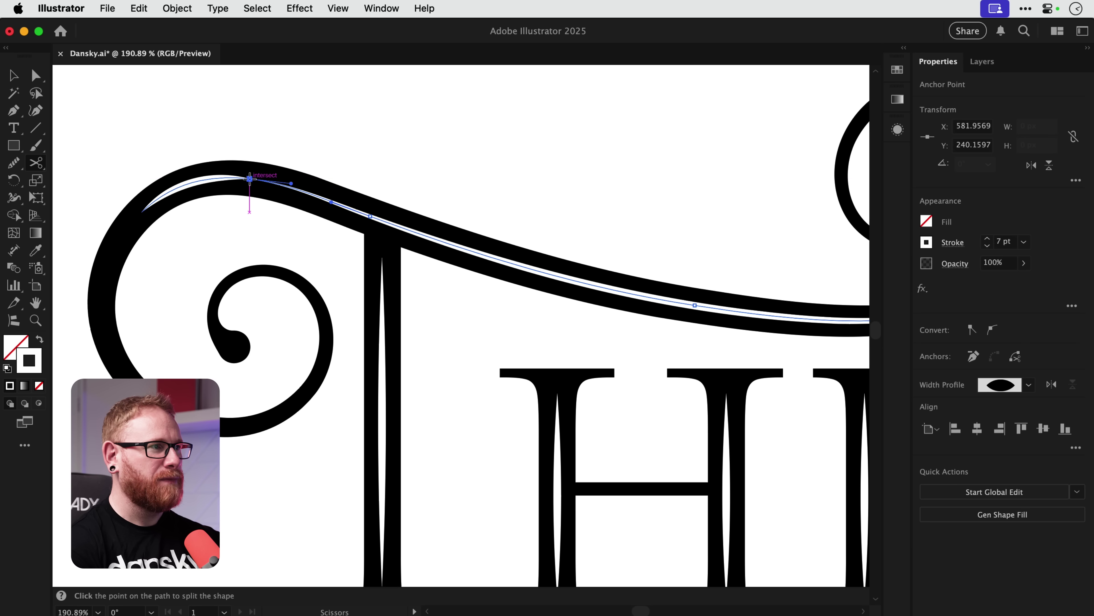
pyautogui.press('a')
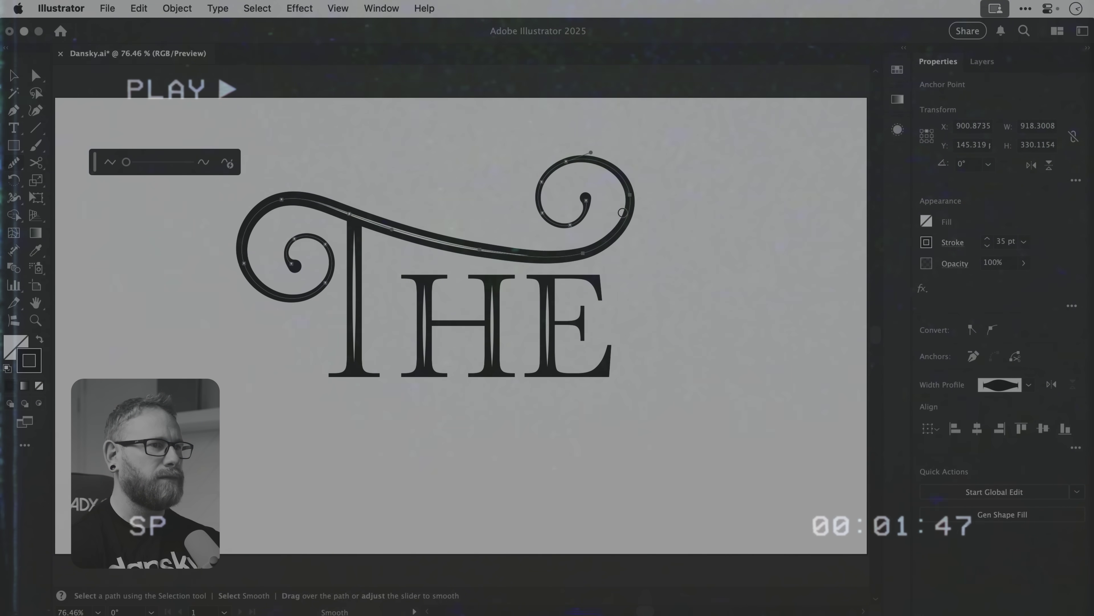
pyautogui.press('v')
pyautogui.press('s')
pyautogui.press('v')
pyautogui.click(701, 208)
pyautogui.press('z')
pyautogui.moveTo(569, 186); pyautogui.dragTo(596, 197)
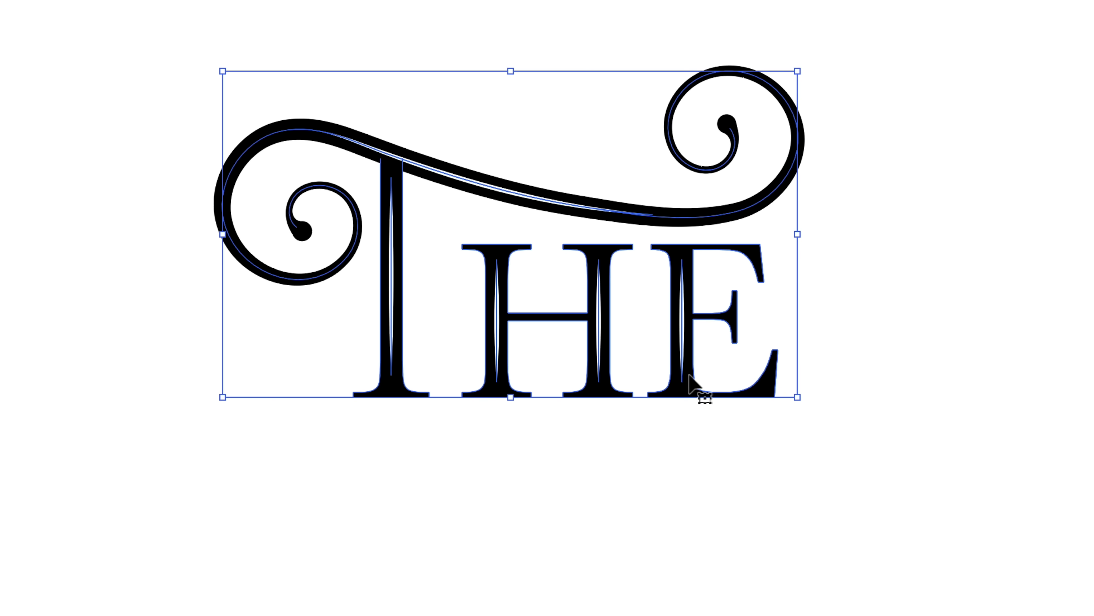